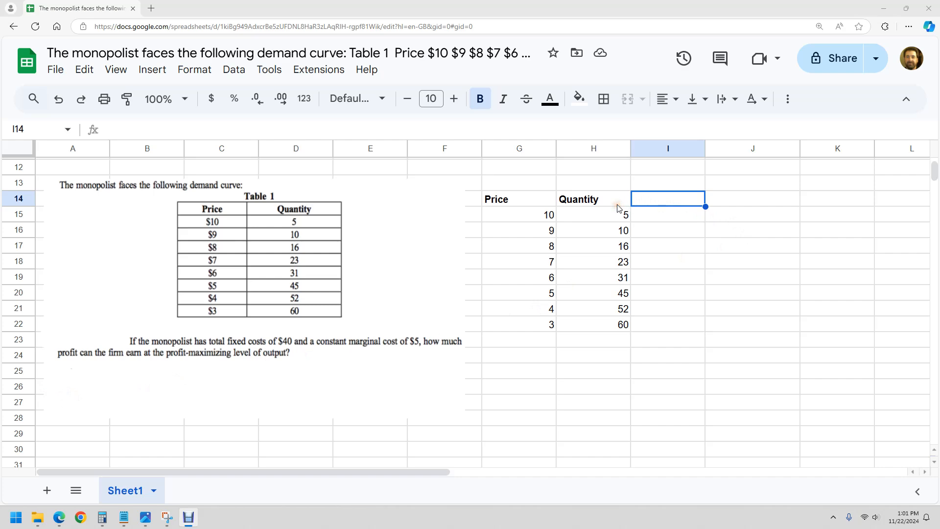
Narrow the Price and Quantity columns to about the width of their headings and center-align range G15:K23
{"action": "left_click_drag", "start_coordinate": [556, 149], "coordinate": [529, 149]}
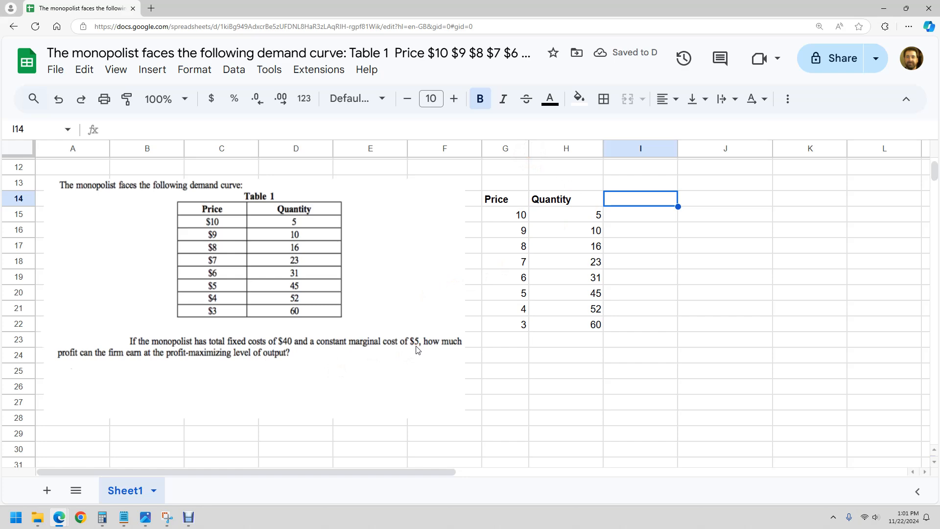
{"action": "left_click_drag", "start_coordinate": [604, 148], "coordinate": [583, 148]}
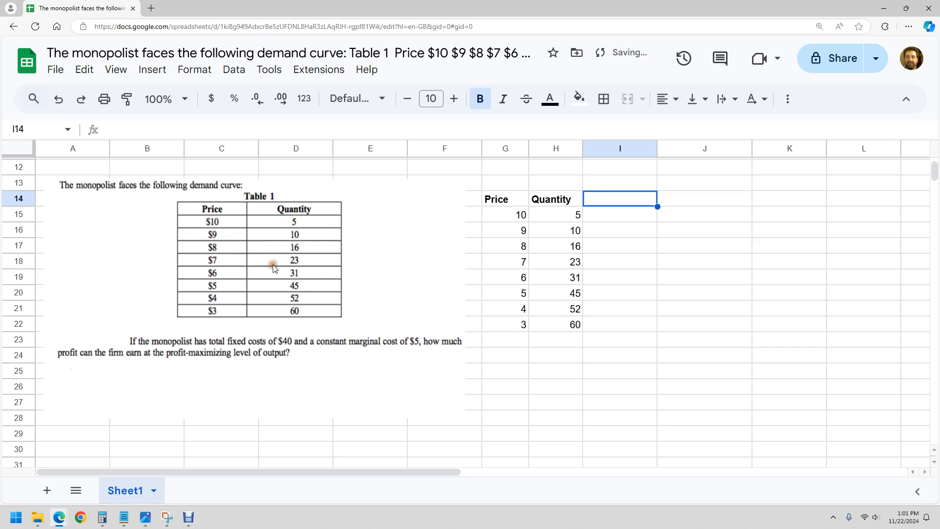
{"action": "left_click", "coordinate": [519, 218]}
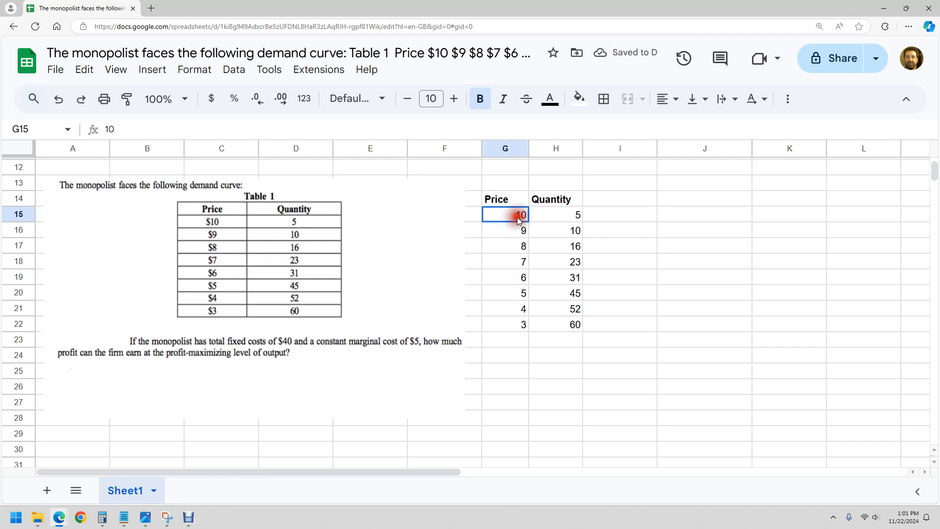
{"action": "left_click_drag", "start_coordinate": [502, 219], "coordinate": [794, 336]}
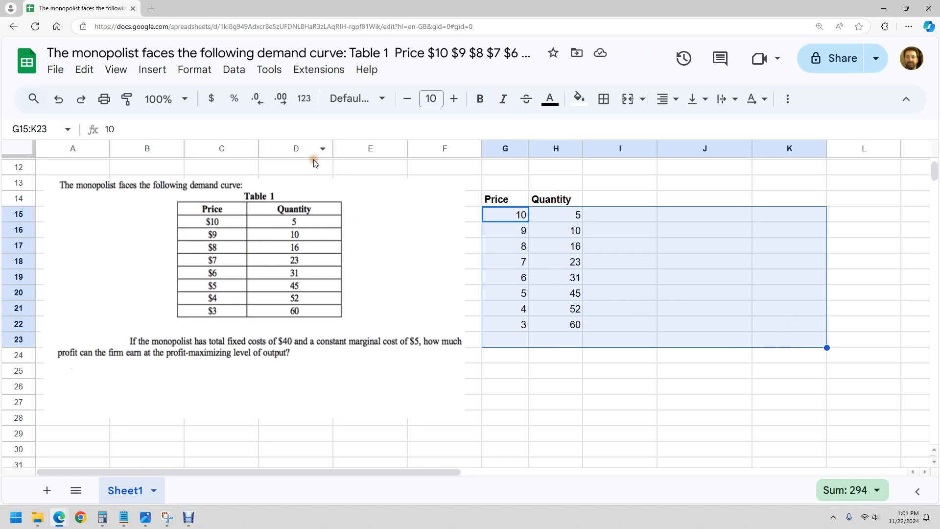
{"action": "left_click", "coordinate": [666, 99]}
{"action": "left_click", "coordinate": [685, 127]}
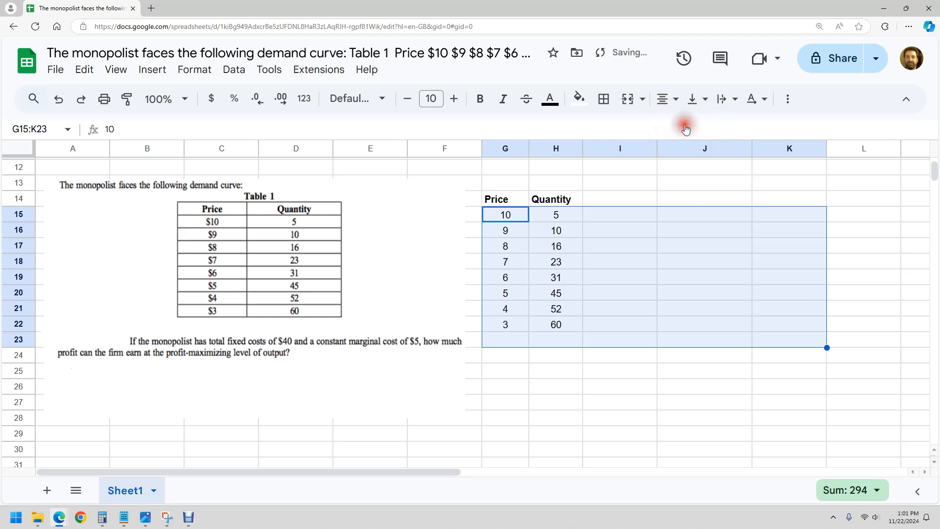
{"action": "left_click", "coordinate": [630, 245]}
Format the prices in G15:G22 as currency
{"action": "left_click_drag", "start_coordinate": [504, 213], "coordinate": [496, 320]}
{"action": "left_click", "coordinate": [213, 99]}
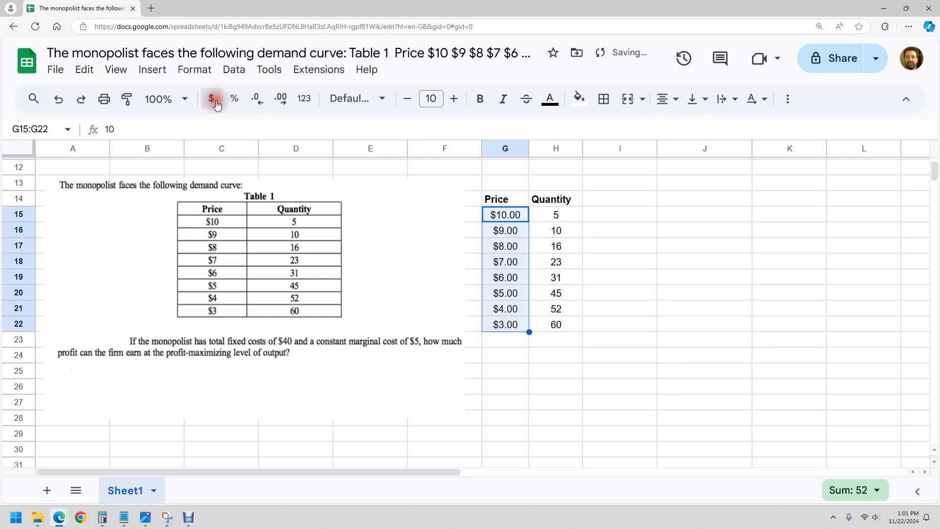
{"action": "left_click", "coordinate": [623, 261]}
Add the column heading Total Revenue in I14, next to Quantity
{"action": "left_click", "coordinate": [620, 198]}
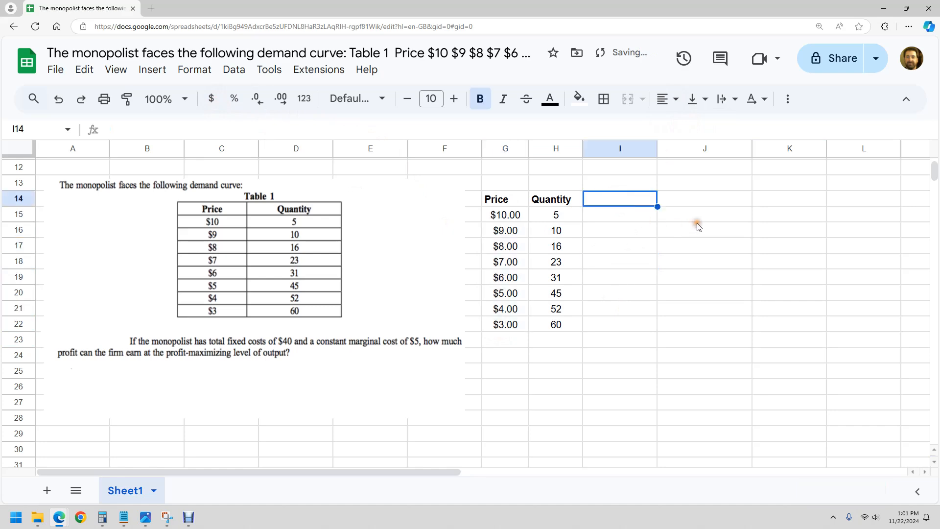
{"action": "type", "text": "T"}
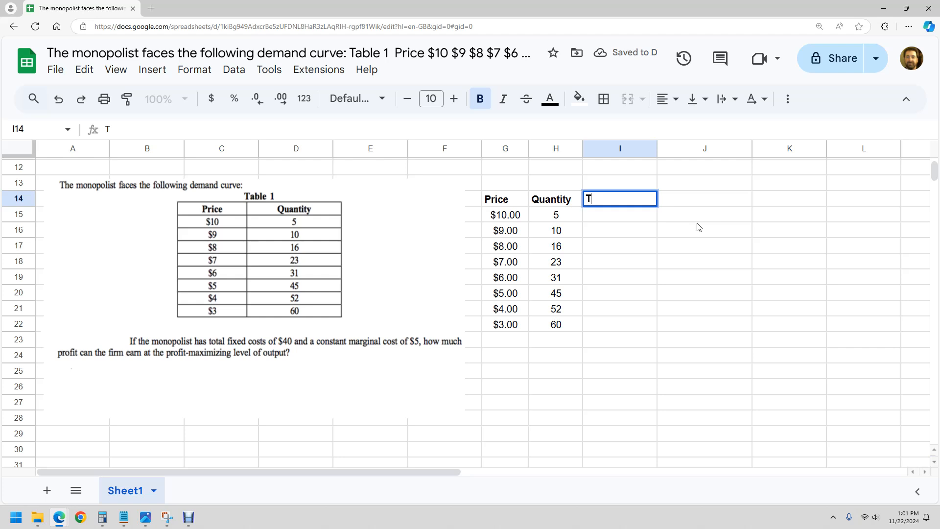
{"action": "type", "text": "otal Revenue"}
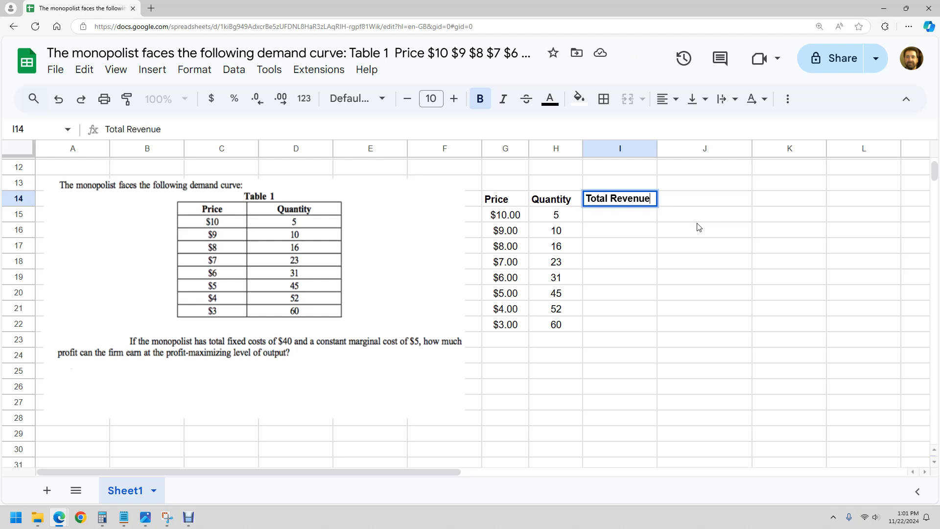
{"action": "key", "text": "Return"}
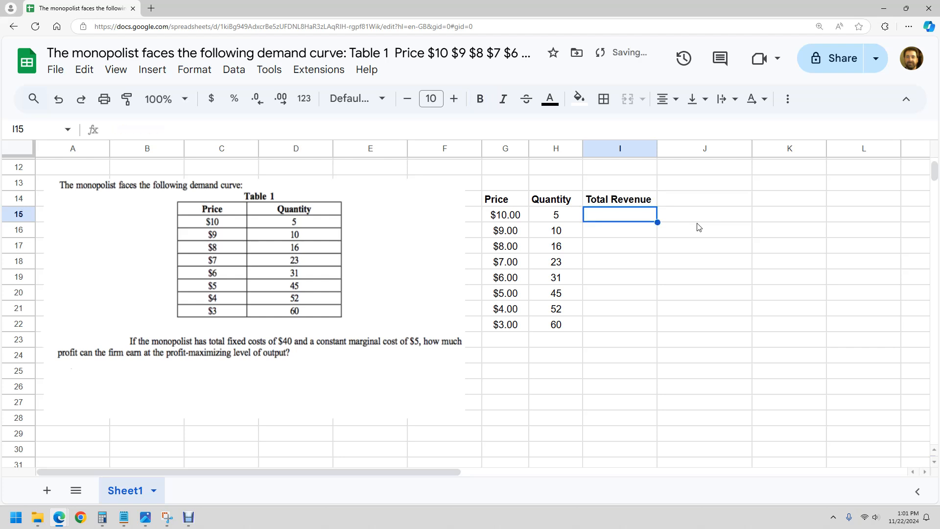
Calculate total revenue in I15 with =G15*H15 and accept the suggested autofill for the rows down to I22
{"action": "left_click", "coordinate": [592, 231]}
{"action": "type", "text": "="}
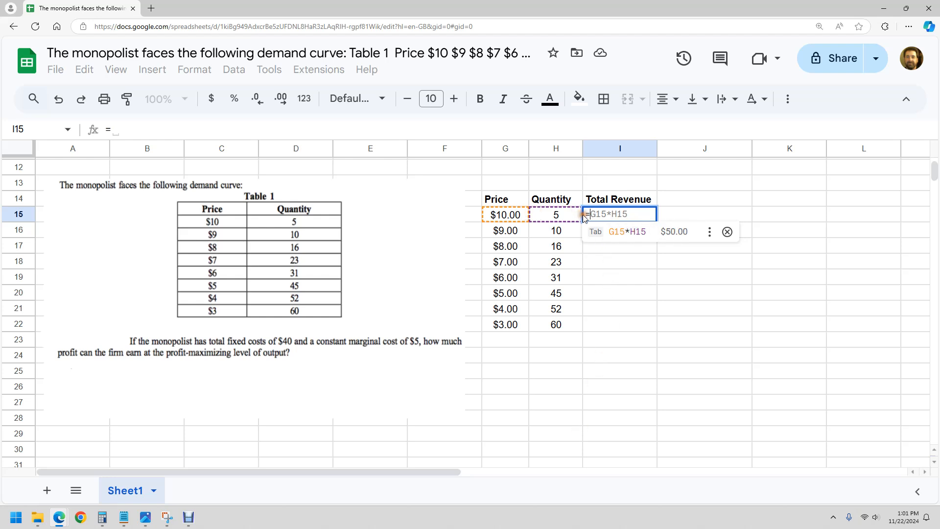
{"action": "left_click", "coordinate": [509, 214]}
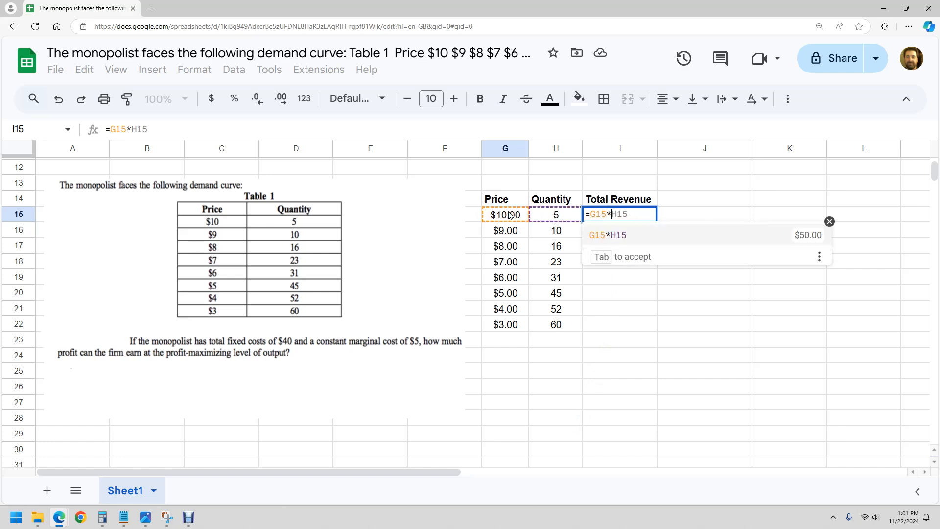
{"action": "type", "text": "*"}
{"action": "left_click", "coordinate": [557, 215]}
{"action": "key", "text": "Return"}
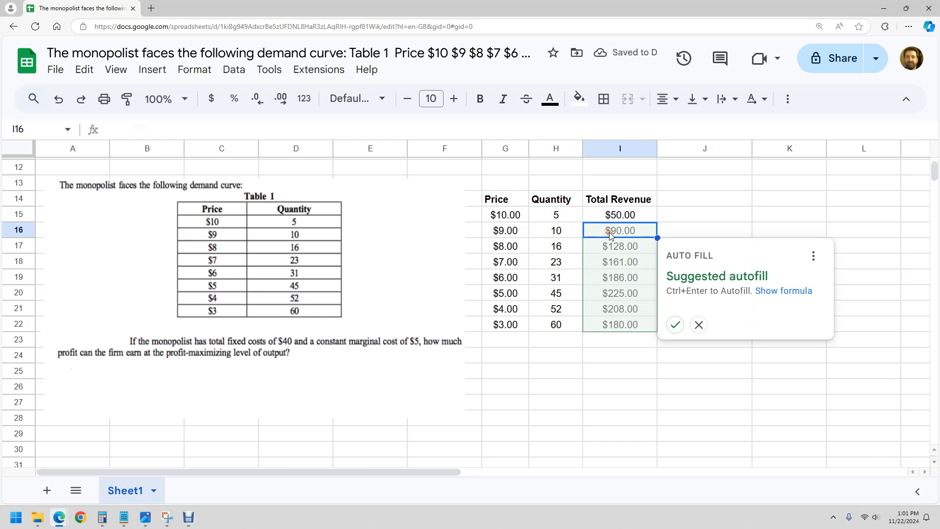
{"action": "left_click", "coordinate": [679, 325]}
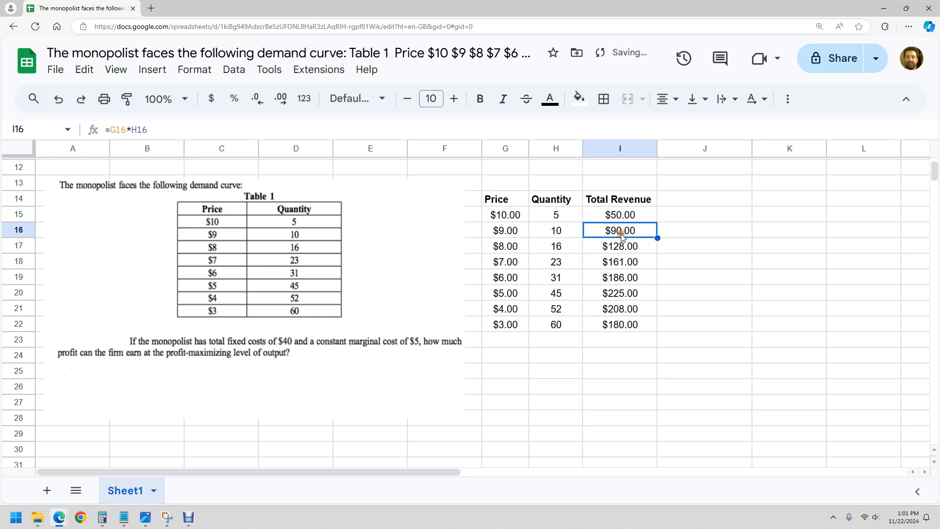
Add the column heading Marginal Revenue in J14
{"action": "left_click", "coordinate": [684, 199]}
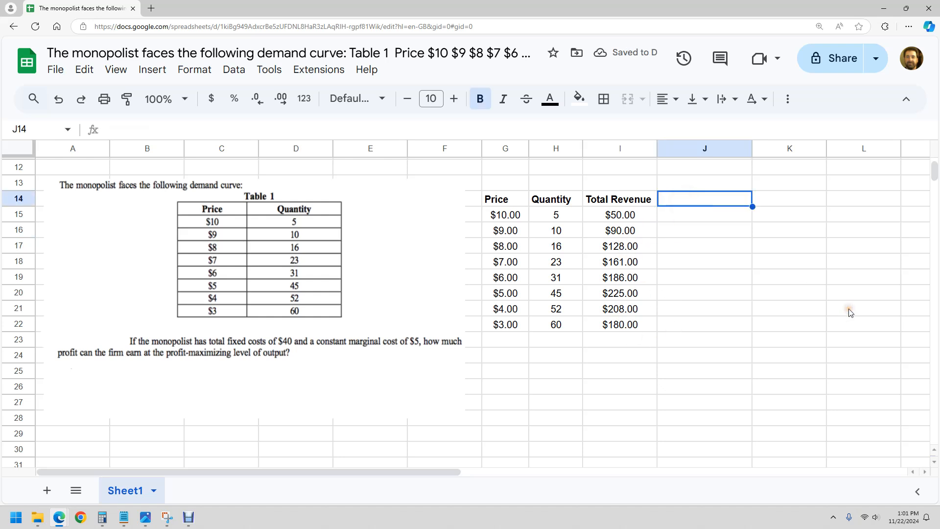
{"action": "type", "text": "Ma"}
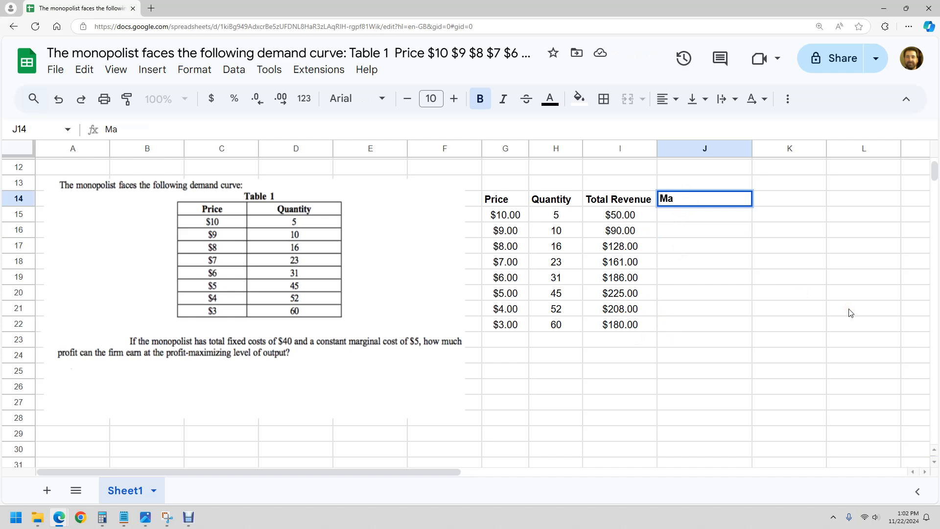
{"action": "type", "text": "rginal Revenue"}
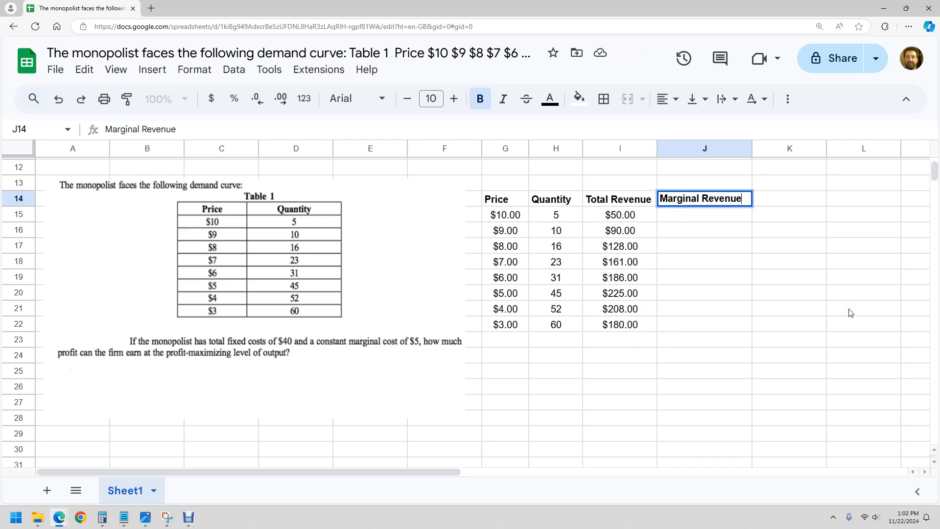
Enter the abbreviations MR in J13 and TR in I13, above the two revenue headings
{"action": "key", "text": "Up"}
{"action": "type", "text": "MR"}
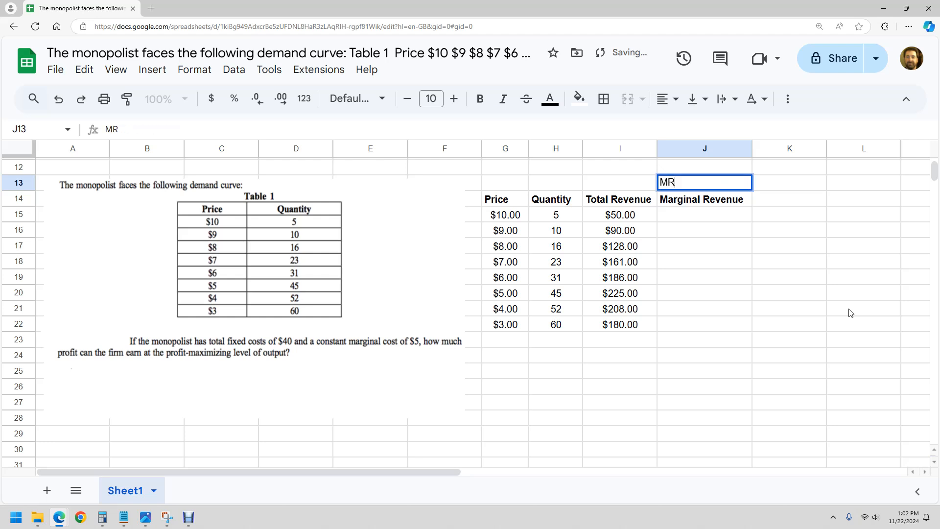
{"action": "left_click", "coordinate": [611, 187]}
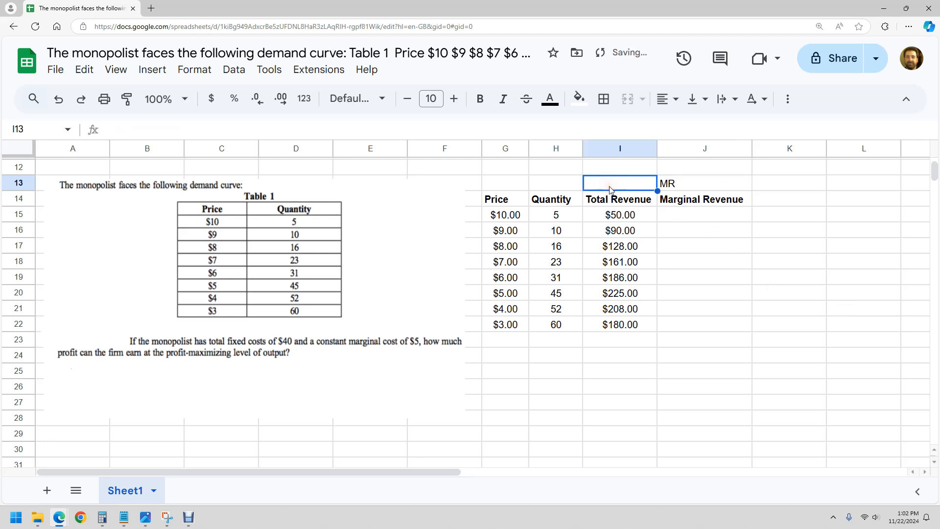
{"action": "type", "text": "TR"}
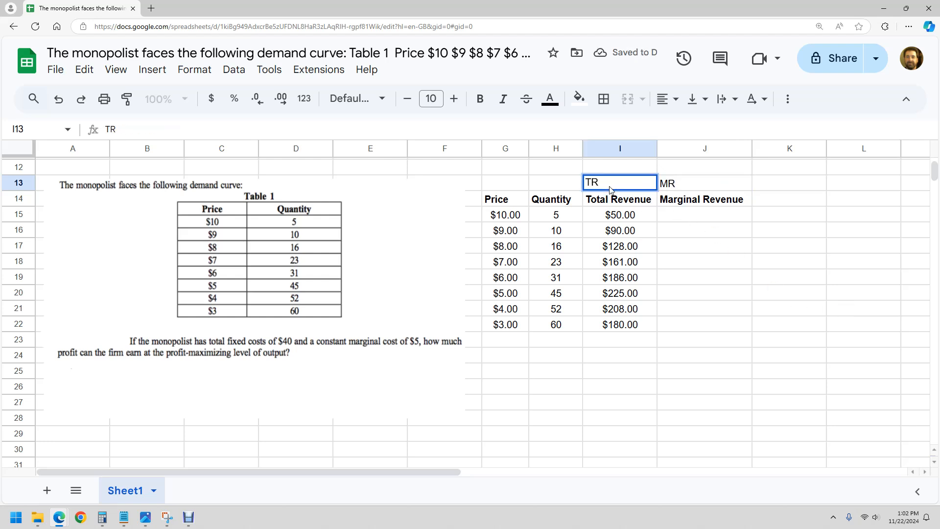
Enter the abbreviations Q in H13 and P in G13, replacing any autocompleted words with the single letters
{"action": "left_click", "coordinate": [567, 189]}
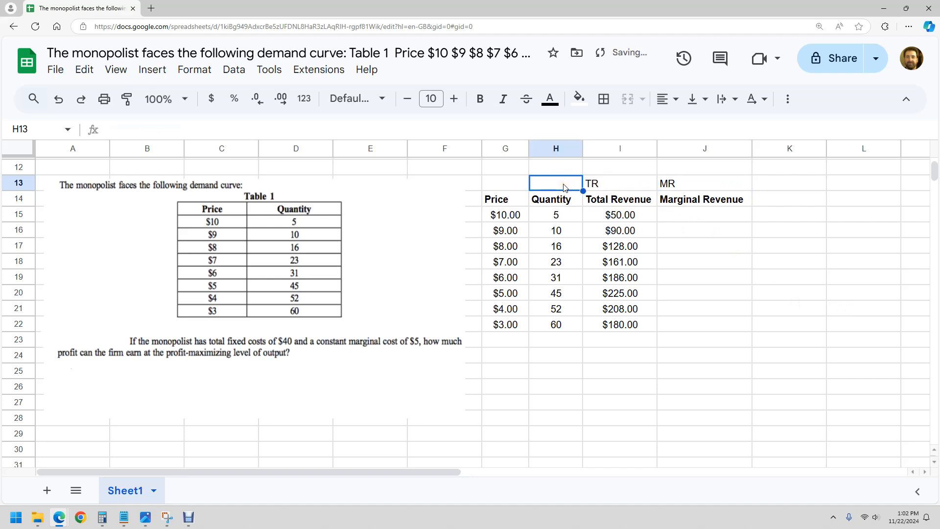
{"action": "type", "text": "Q"}
{"action": "left_click", "coordinate": [517, 183]}
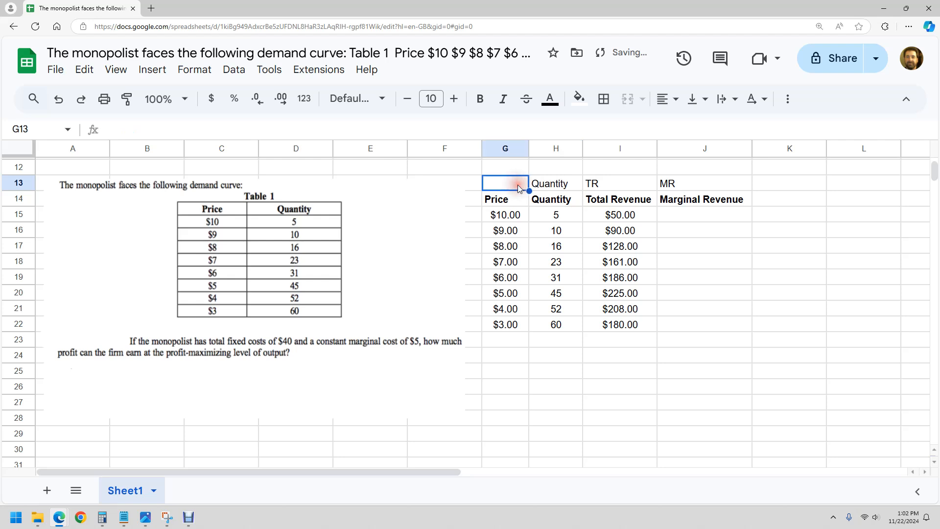
{"action": "left_click", "coordinate": [543, 189]}
{"action": "double_click", "coordinate": [542, 188]}
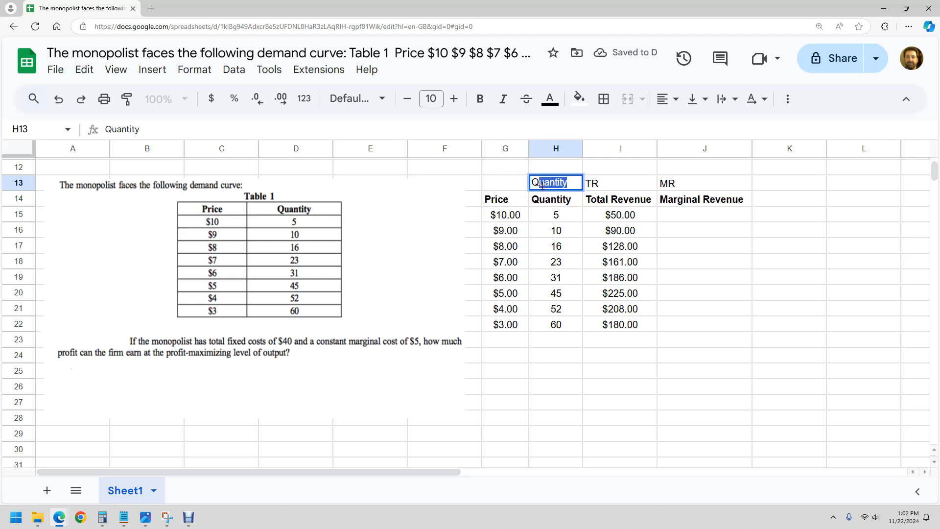
{"action": "type", "text": "Q"}
{"action": "left_click", "coordinate": [513, 184]}
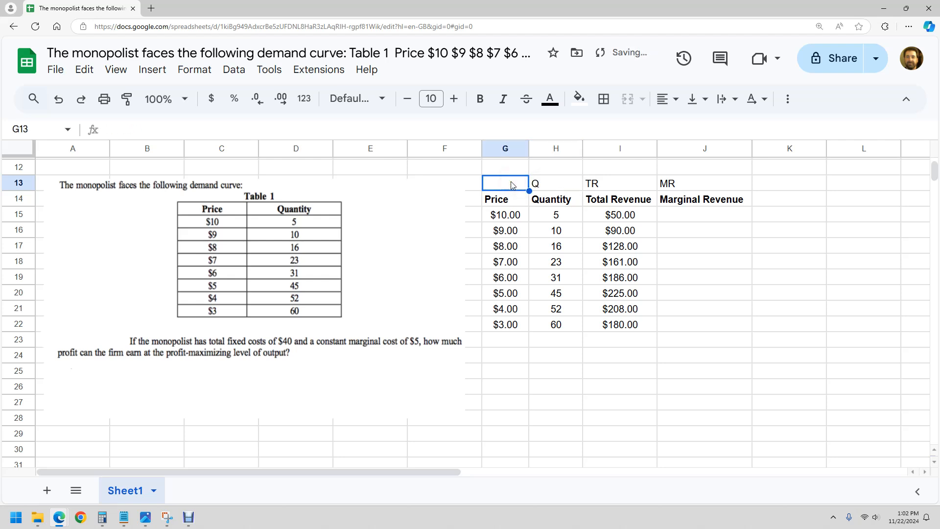
{"action": "type", "text": "P"}
{"action": "key", "text": "BackSpace"}
{"action": "left_click", "coordinate": [686, 257]}
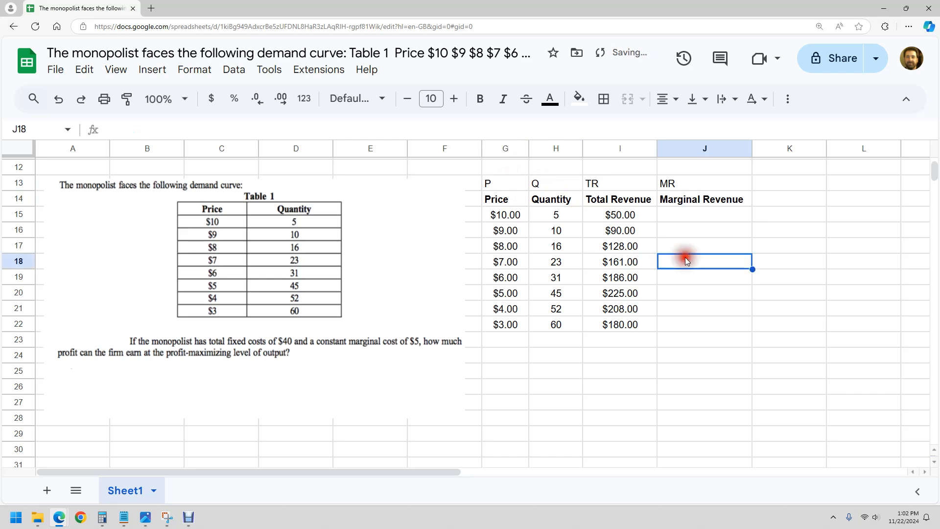
Center-align the abbreviation labels in G13:J13
{"action": "left_click", "coordinate": [518, 184]}
{"action": "left_click_drag", "start_coordinate": [518, 184], "coordinate": [677, 186]}
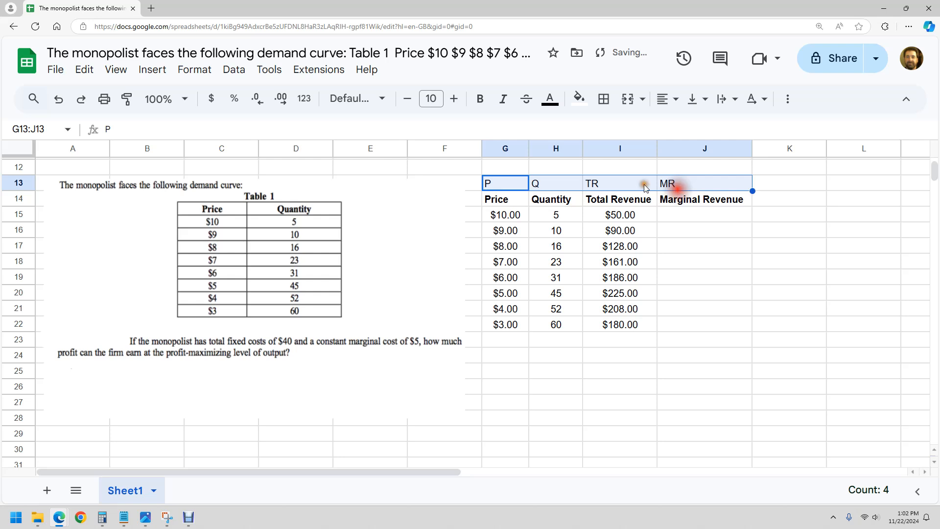
{"action": "left_click", "coordinate": [662, 100]}
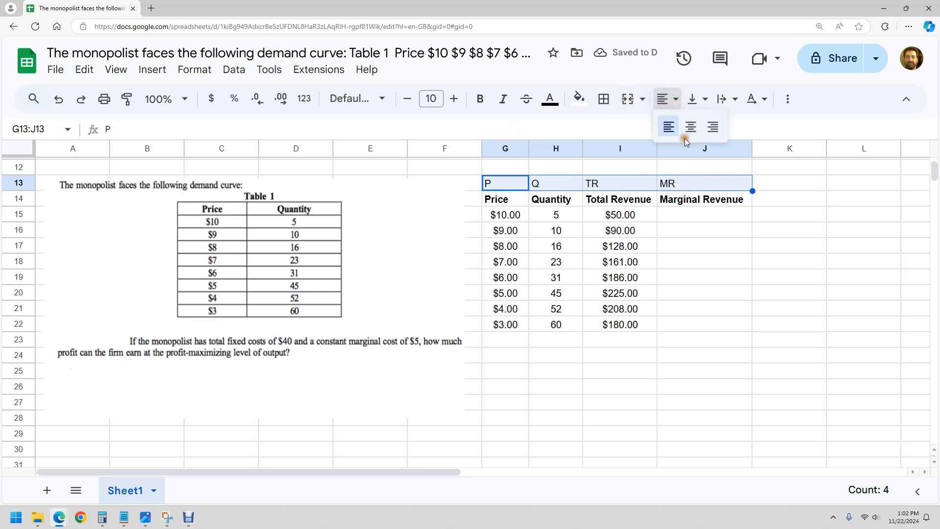
{"action": "left_click", "coordinate": [689, 127]}
{"action": "left_click", "coordinate": [700, 214]}
Begin the marginal revenue formula in J16 with the bracketed change in total revenue, =(I16-I15)
{"action": "left_click", "coordinate": [681, 231]}
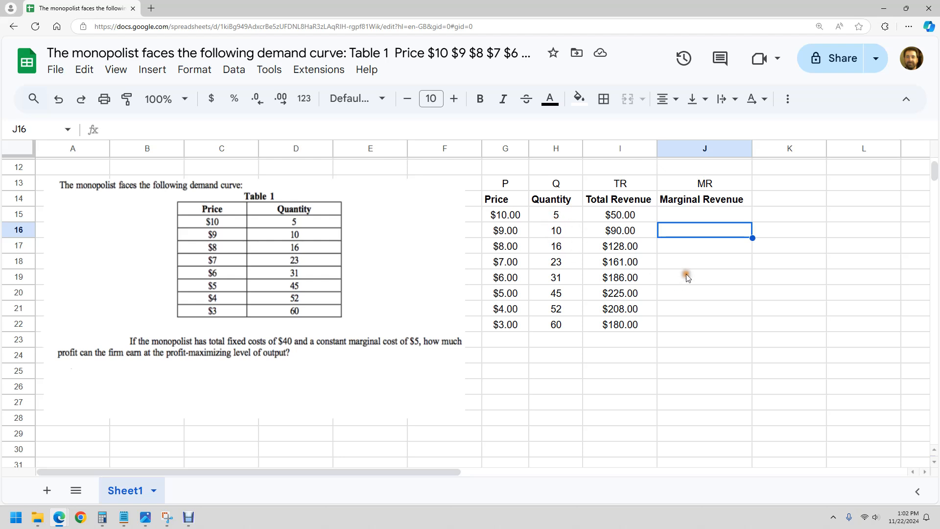
{"action": "type", "text": "="}
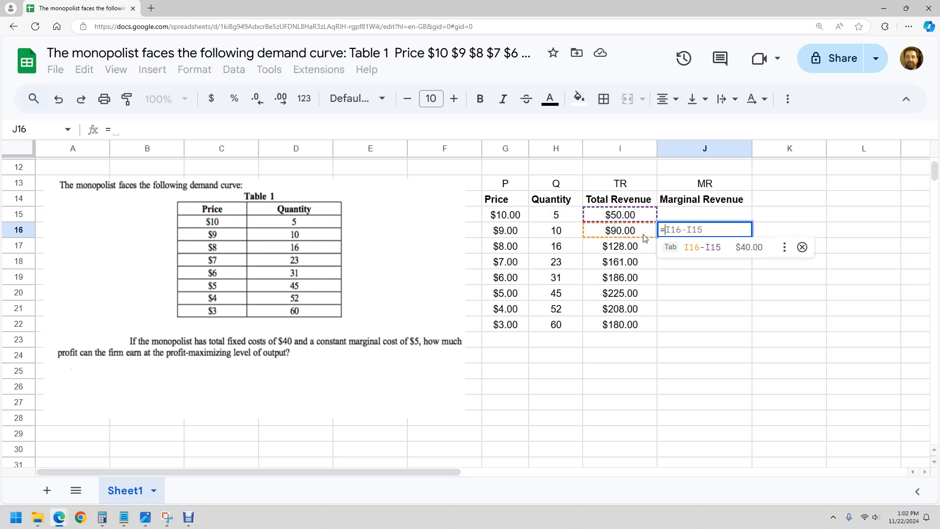
{"action": "left_click", "coordinate": [643, 234]}
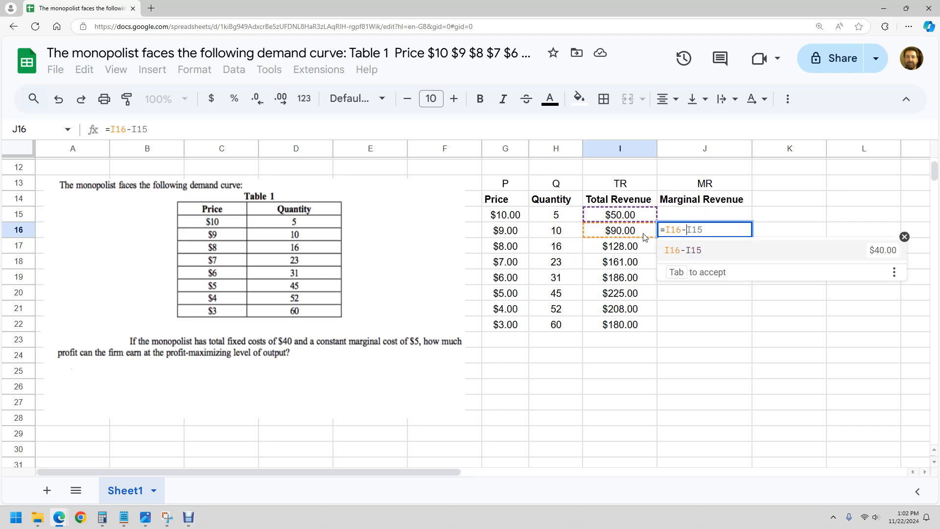
{"action": "key", "text": "Tab"}
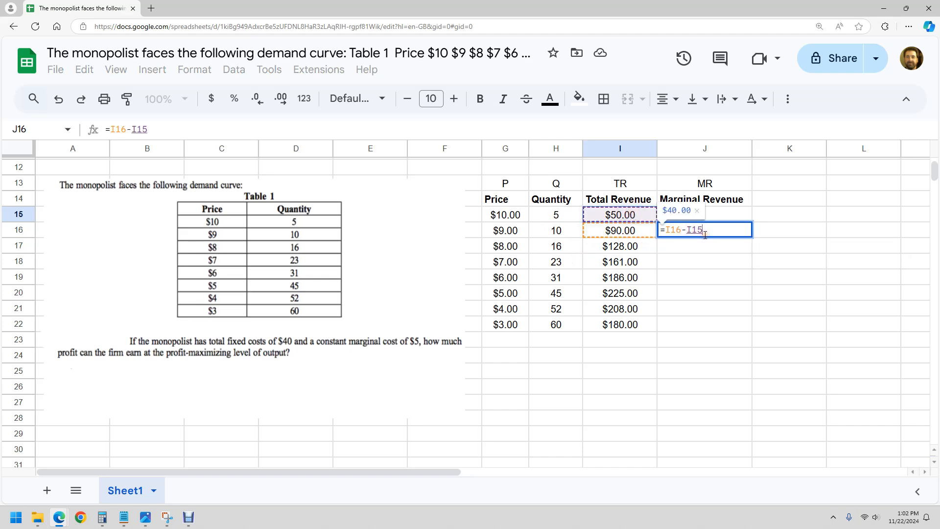
{"action": "type", "text": ")"}
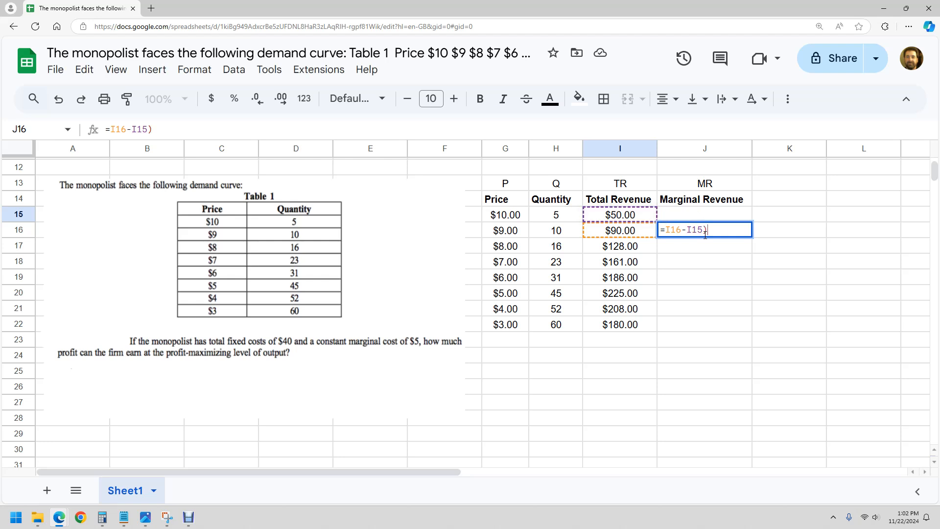
{"action": "left_click", "coordinate": [666, 230]}
{"action": "type", "text": "("}
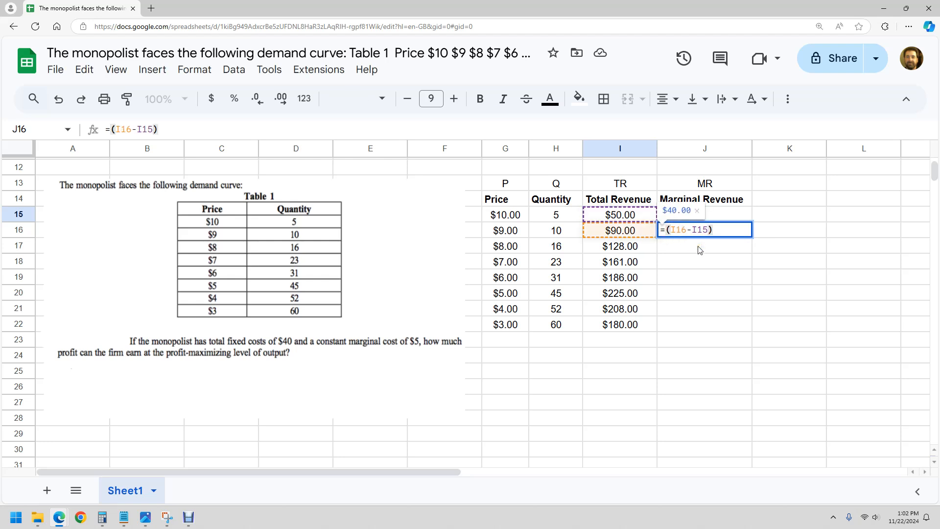
Divide the J16 formula by the change in quantity, (H16-H15), and accept the suggested autofill down to J22
{"action": "left_click", "coordinate": [720, 232]}
{"action": "type", "text": "/"}
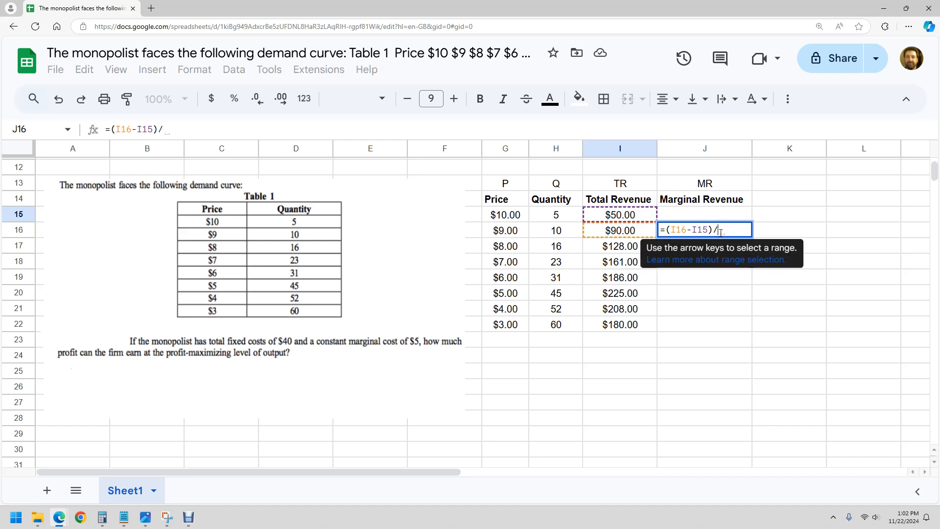
{"action": "left_click", "coordinate": [569, 231]}
{"action": "type", "text": "-"}
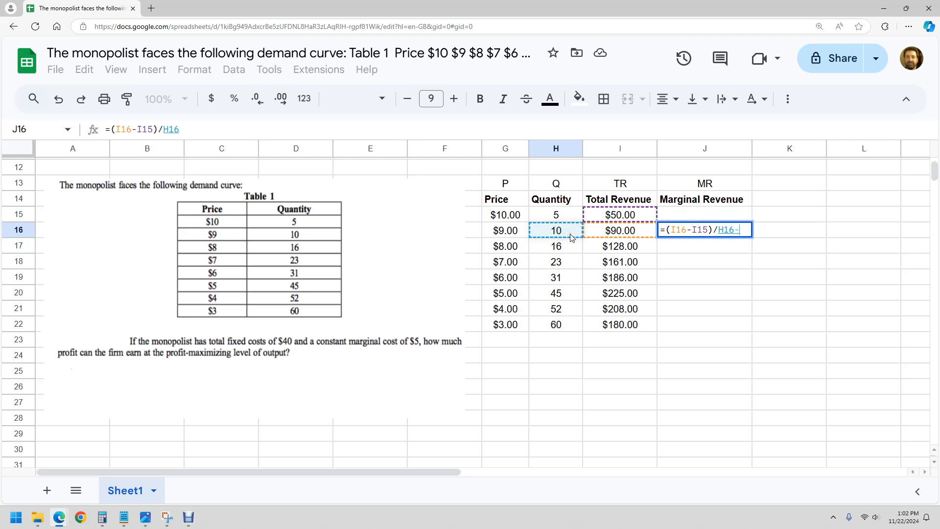
{"action": "left_click", "coordinate": [568, 214]}
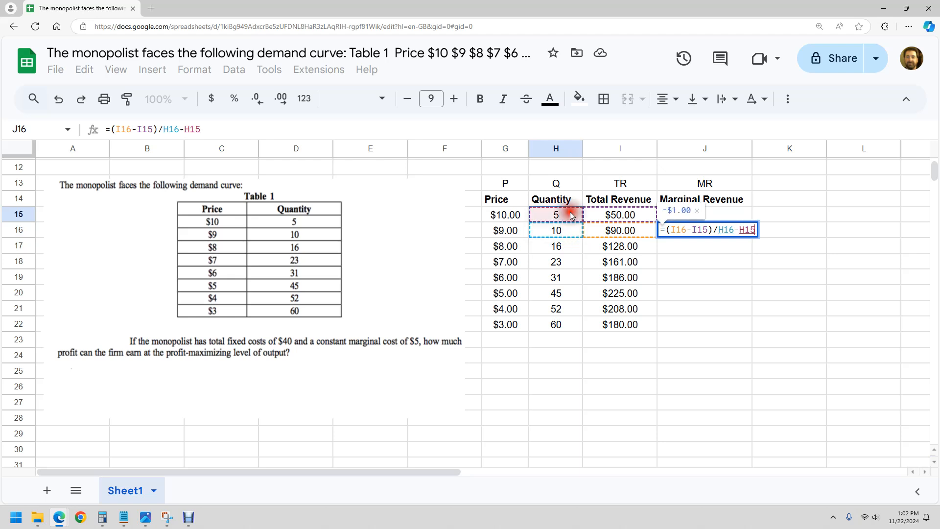
{"action": "left_click", "coordinate": [718, 230]}
{"action": "type", "text": "("}
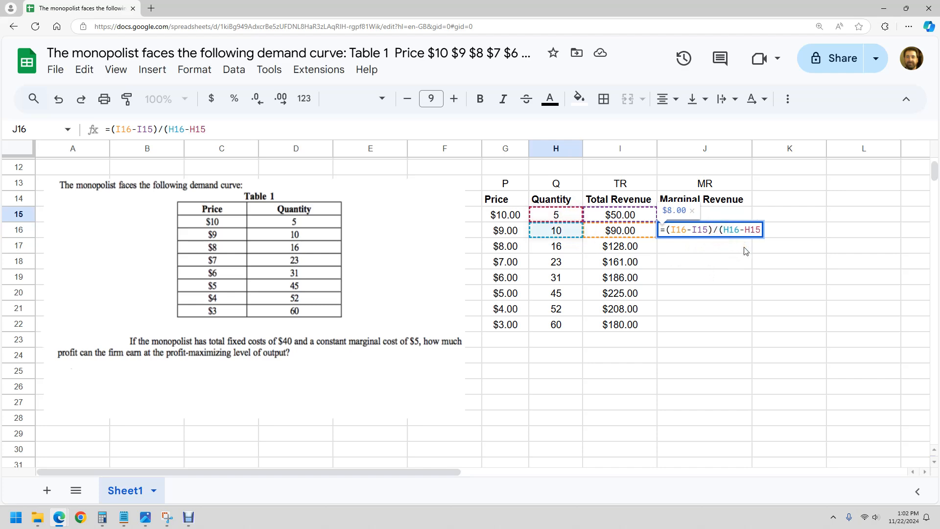
{"action": "left_click", "coordinate": [759, 228]}
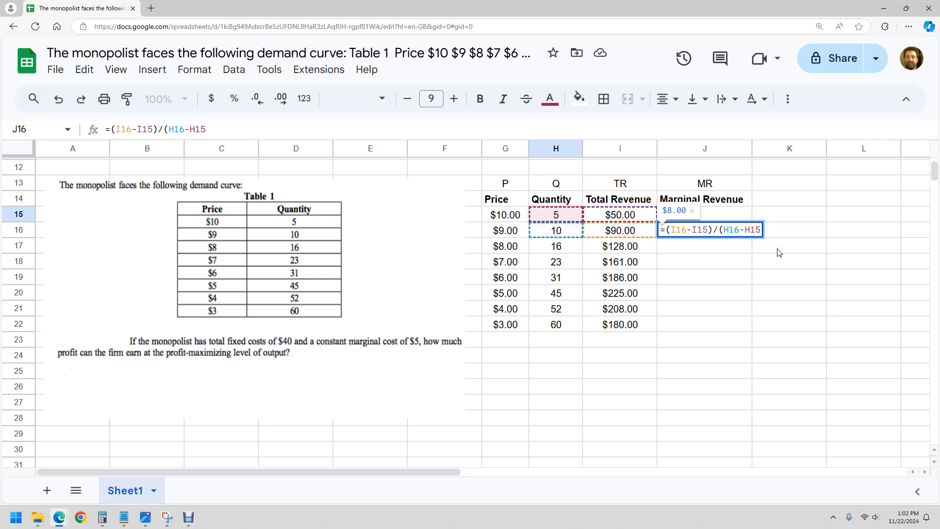
{"action": "type", "text": ")"}
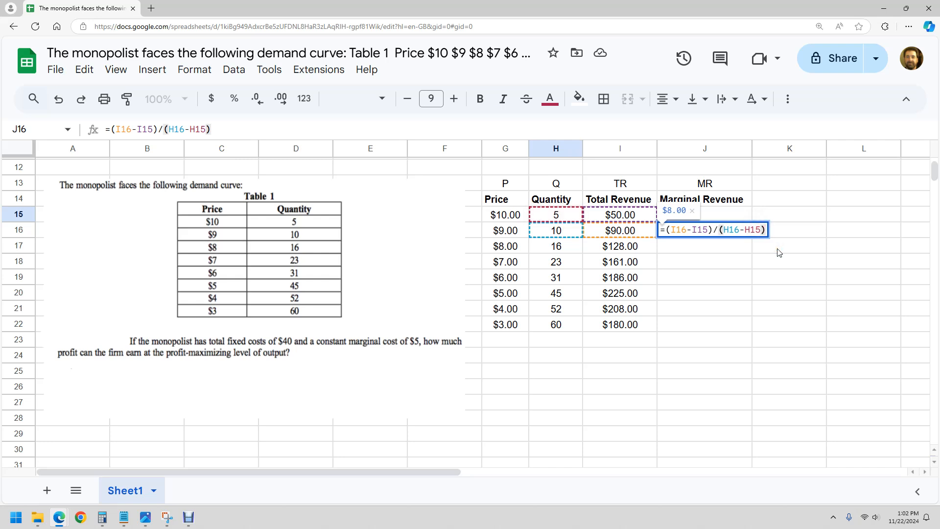
{"action": "key", "text": "Return"}
{"action": "left_click", "coordinate": [770, 341]}
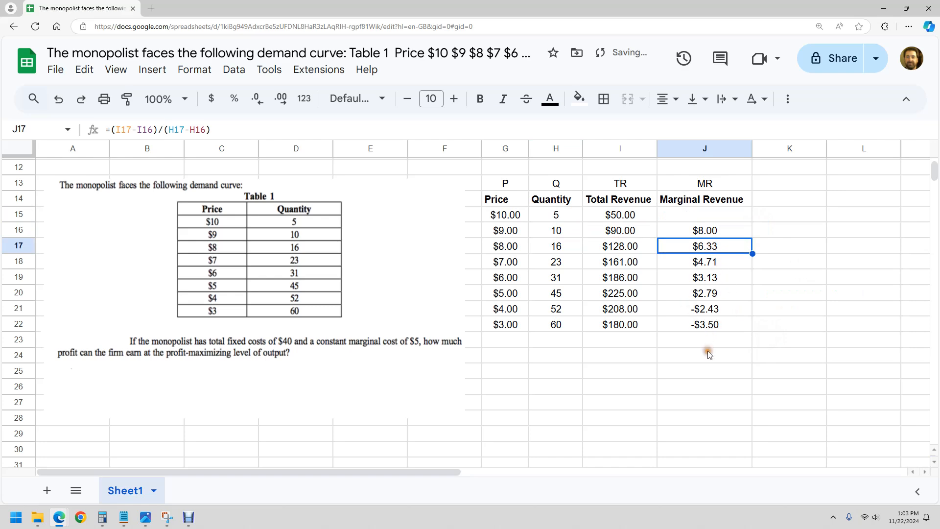
Examine total revenue around quantity 45 and compare the marginal revenues in J16:J18 with the $5 marginal cost
{"action": "left_click", "coordinate": [685, 312]}
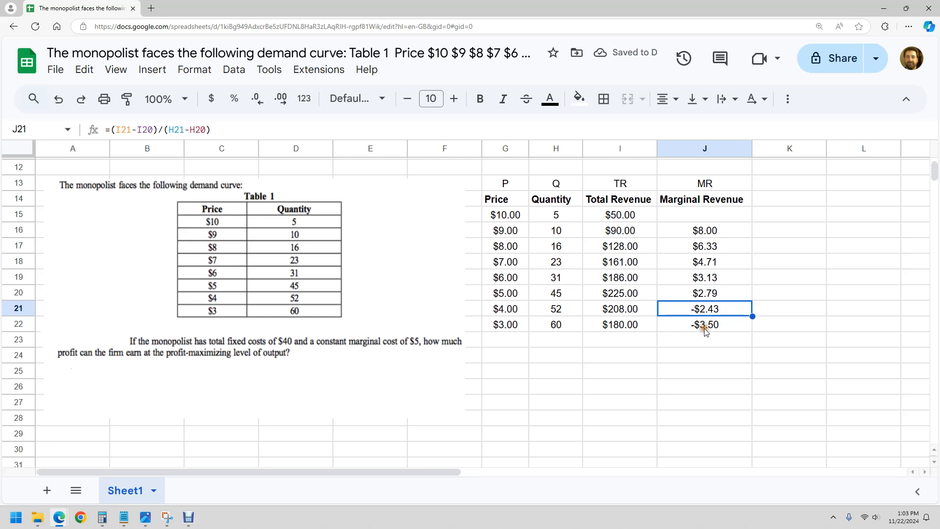
{"action": "left_click", "coordinate": [616, 293]}
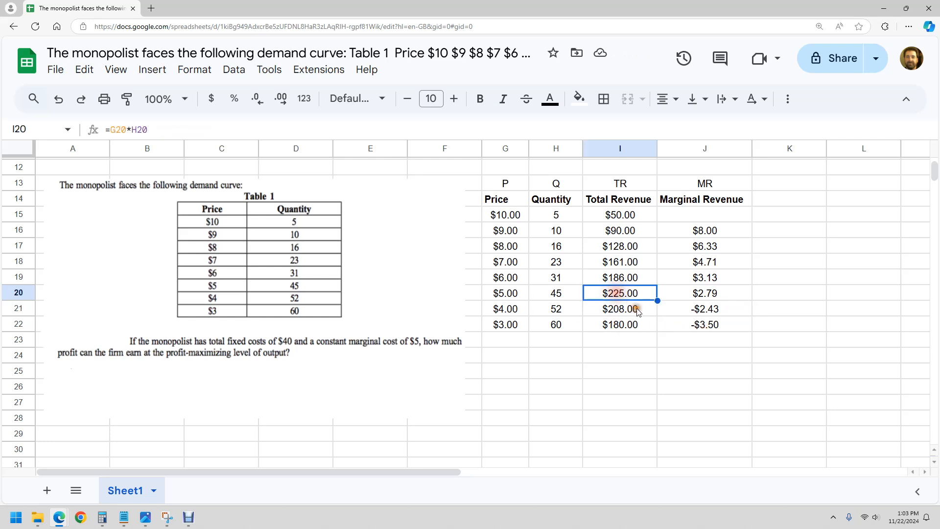
{"action": "left_click", "coordinate": [571, 295]}
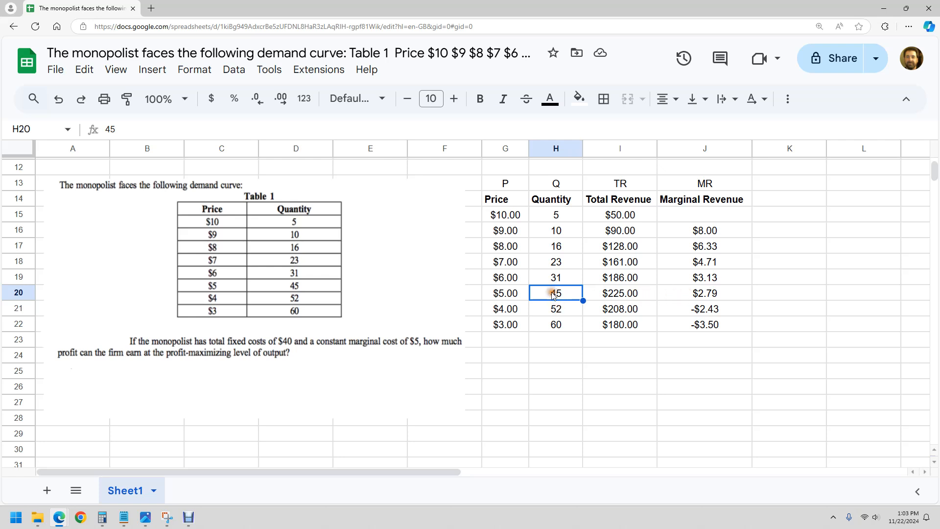
{"action": "left_click", "coordinate": [634, 294]}
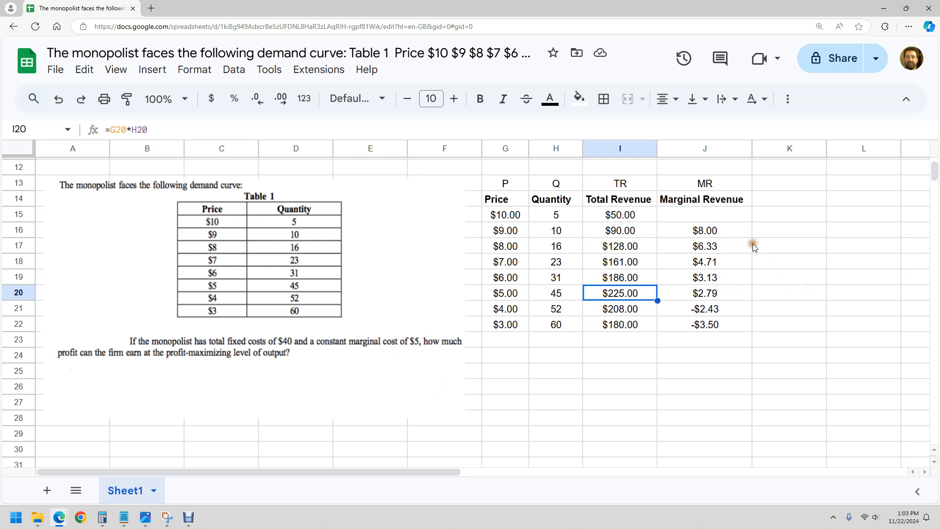
{"action": "left_click", "coordinate": [727, 231]}
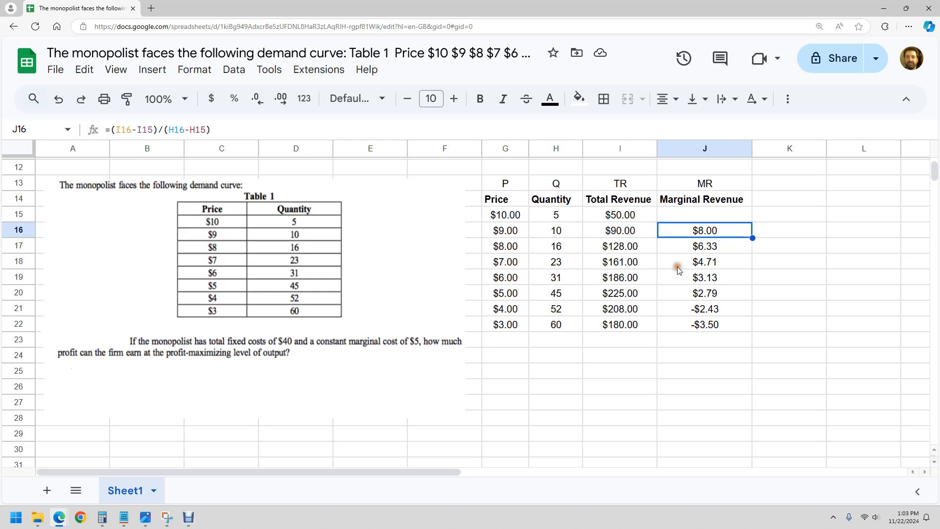
{"action": "left_click", "coordinate": [713, 247]}
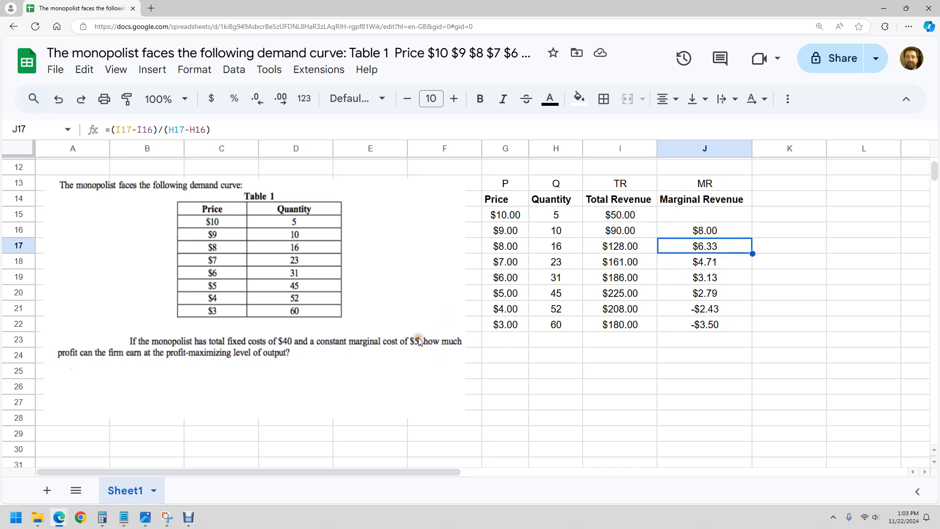
{"action": "left_click", "coordinate": [690, 266]}
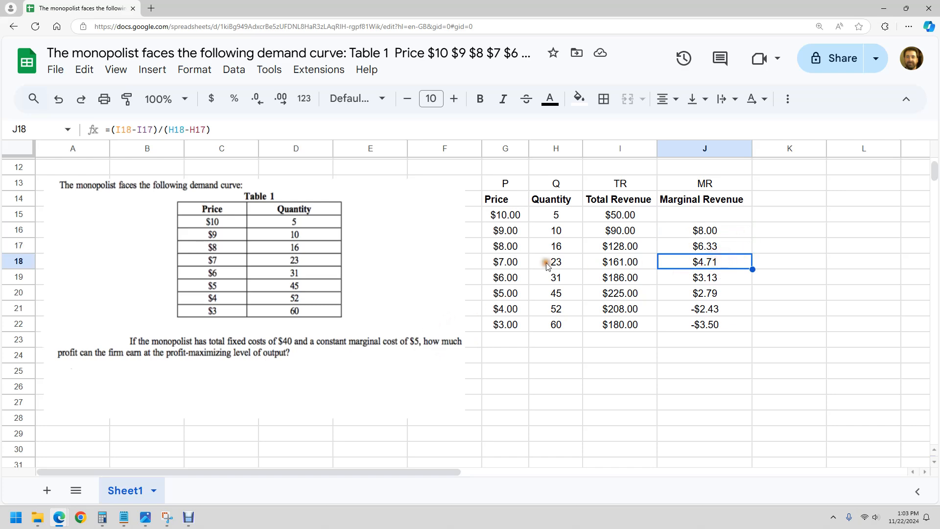
Note the profit-maximizing quantity as Q = 16 in G24 and the price as P=8 in G25
{"action": "left_click", "coordinate": [557, 401]}
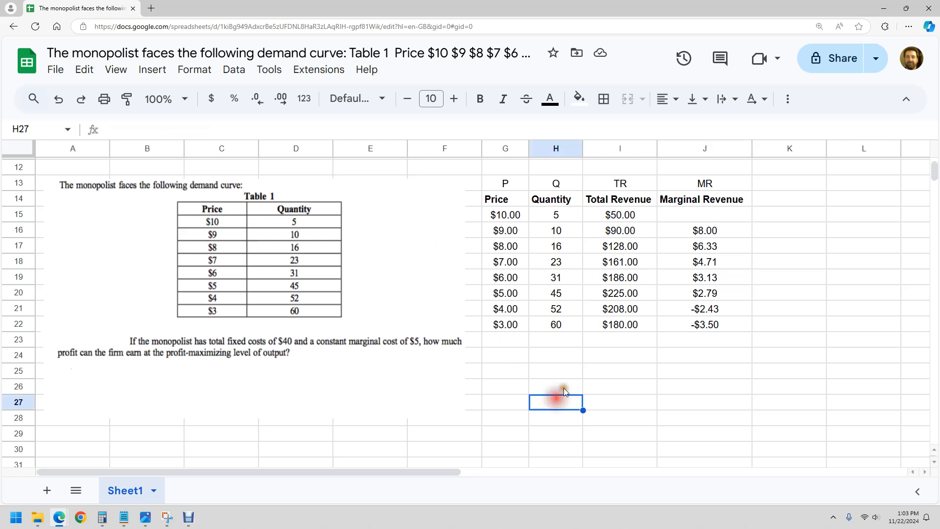
{"action": "left_click", "coordinate": [505, 356]}
{"action": "type", "text": "Q = 16"}
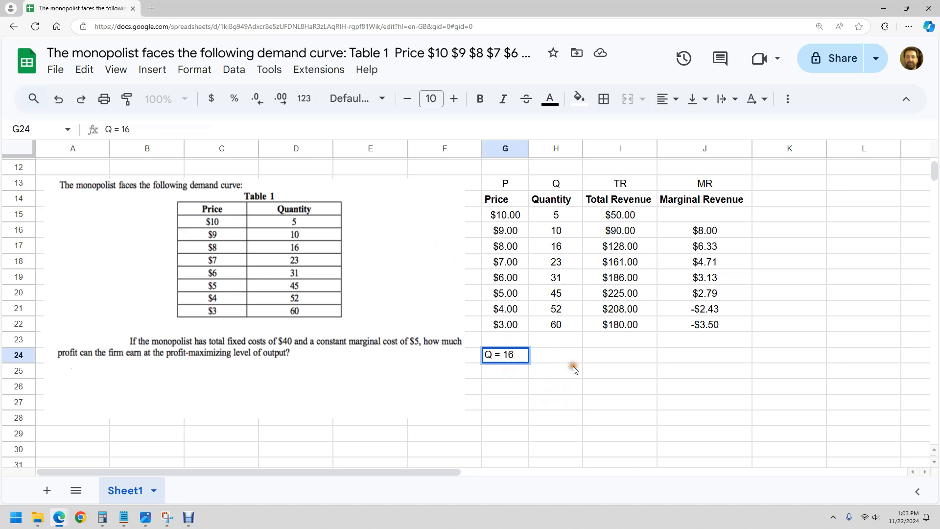
{"action": "key", "text": "Return"}
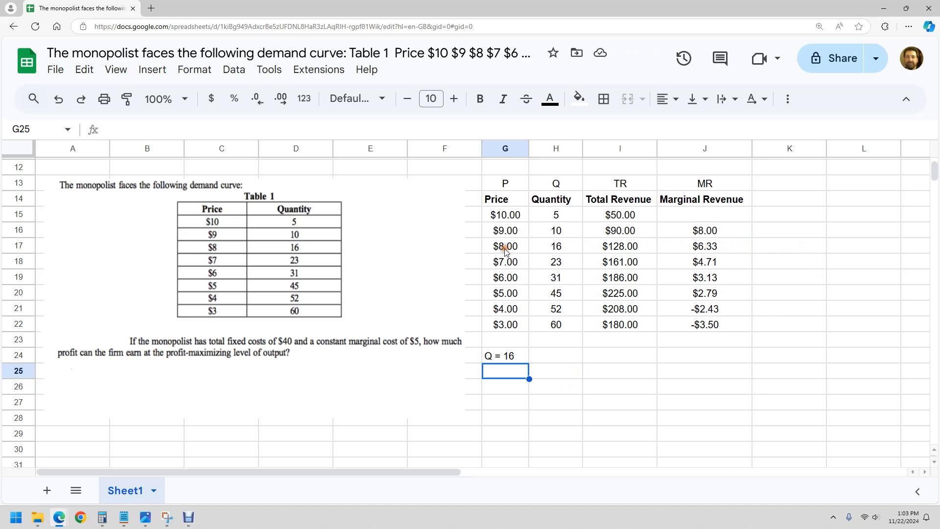
{"action": "type", "text": "P=8"}
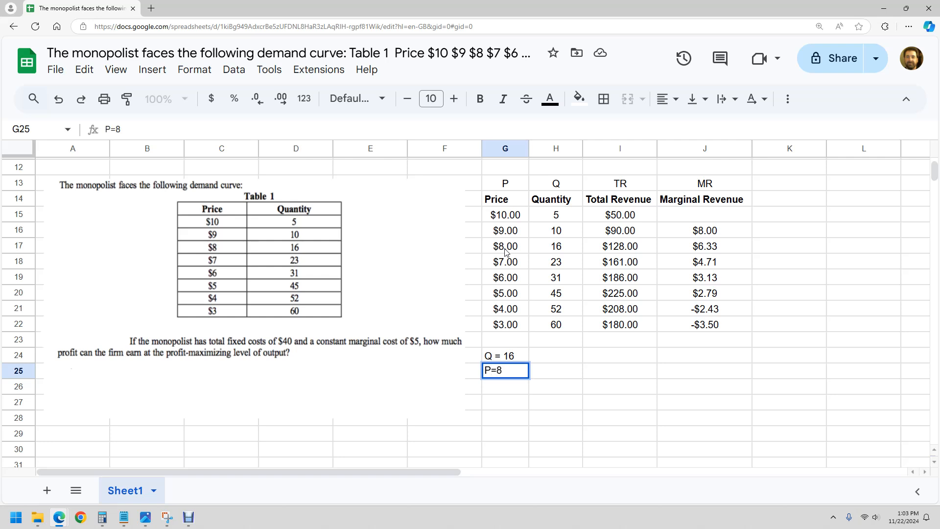
{"action": "left_click", "coordinate": [537, 382]}
{"action": "left_click", "coordinate": [555, 360]}
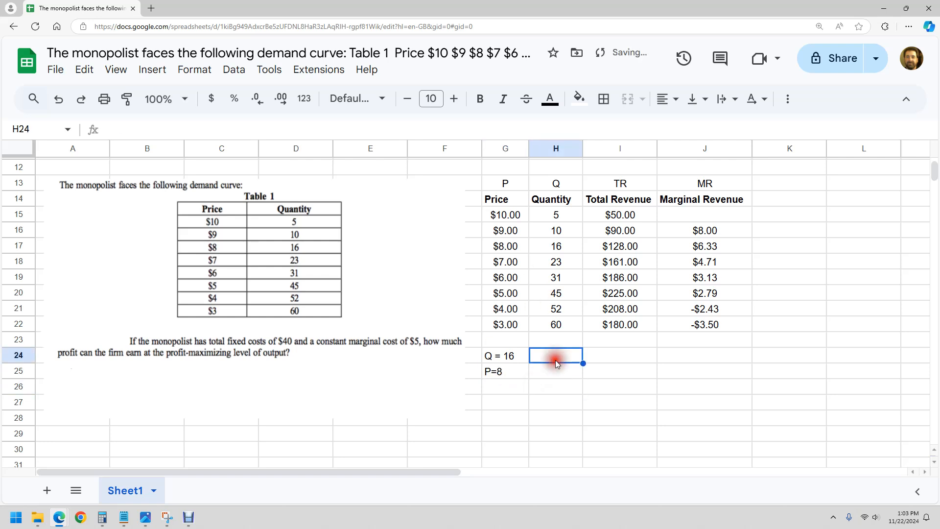
Enter the abbreviation TC in K13 and the column heading Total Cost in K14
{"action": "left_click", "coordinate": [798, 181]}
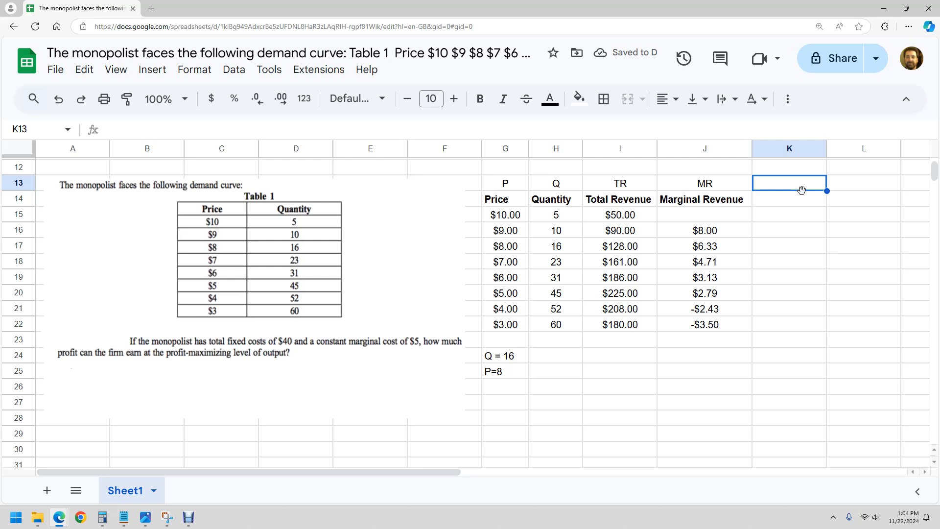
{"action": "type", "text": "TC"}
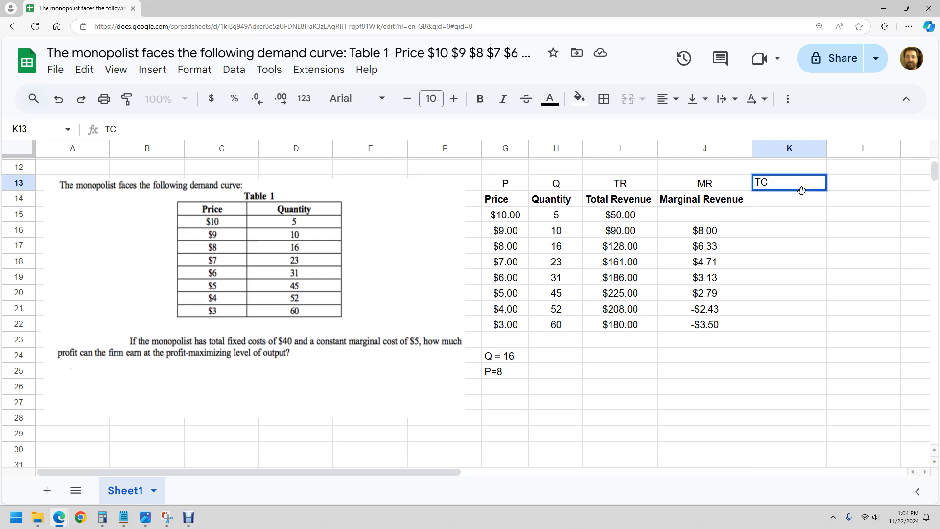
{"action": "key", "text": "Return"}
{"action": "type", "text": "Total Cost"}
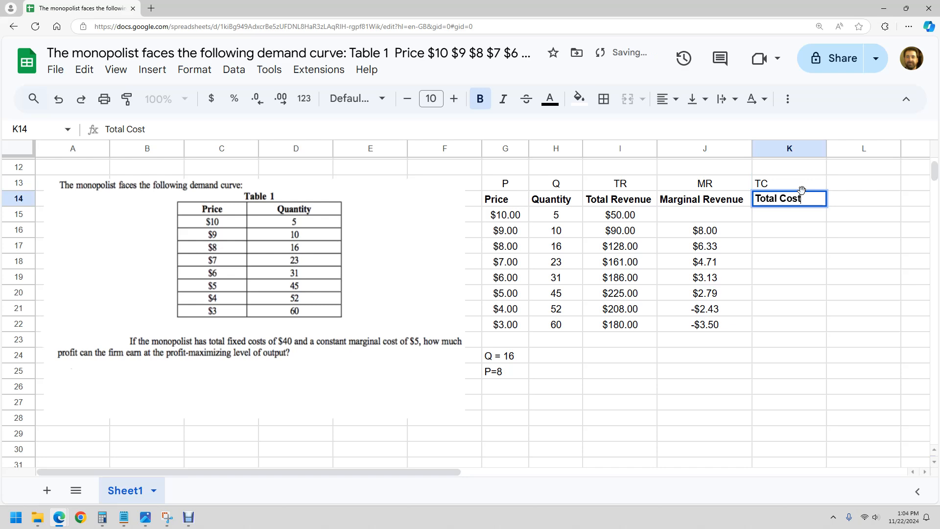
{"action": "key", "text": "Return"}
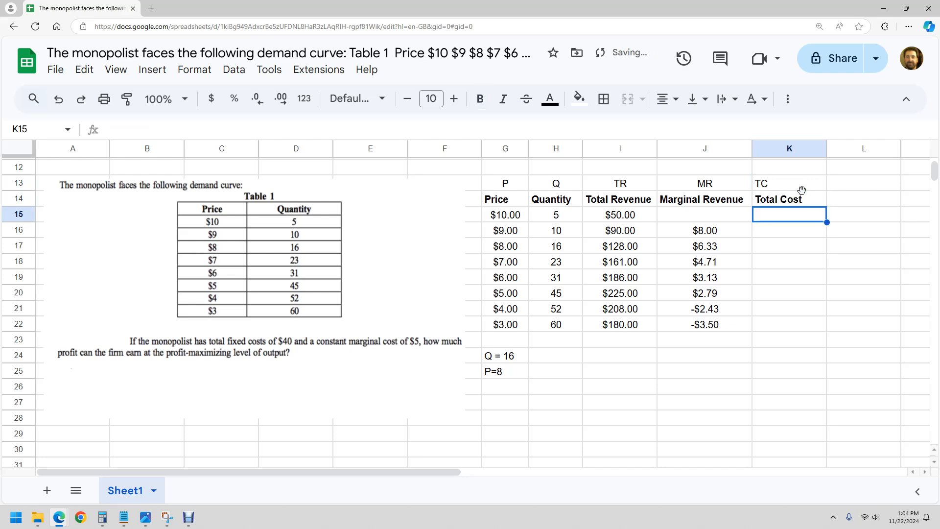
Begin the total cost formula in K15 as =45*H15*5, using the quantity in H15 and the $5 marginal cost
{"action": "type", "text": "="}
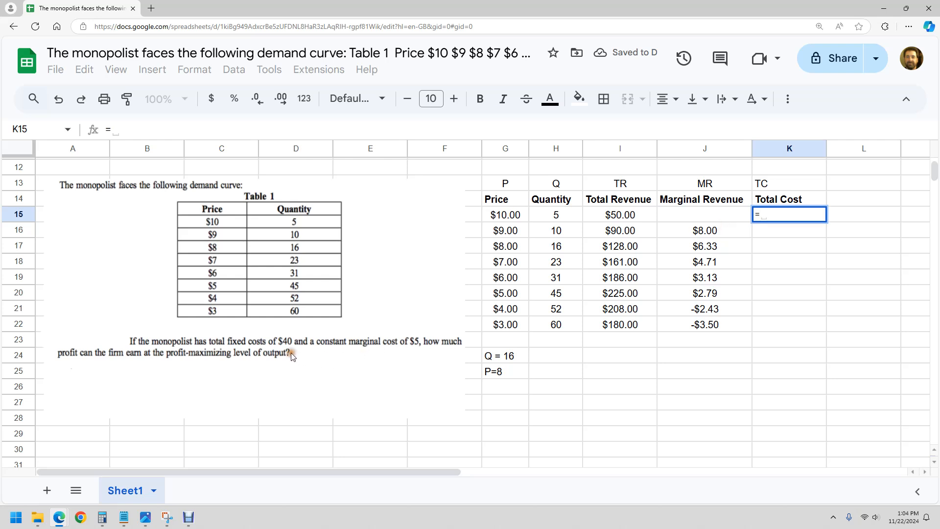
{"action": "type", "text": "45"}
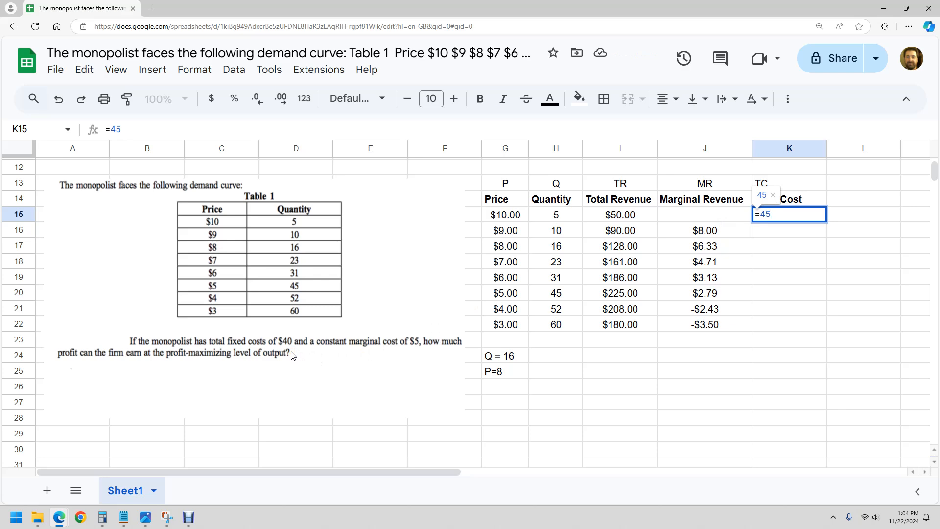
{"action": "type", "text": "*"}
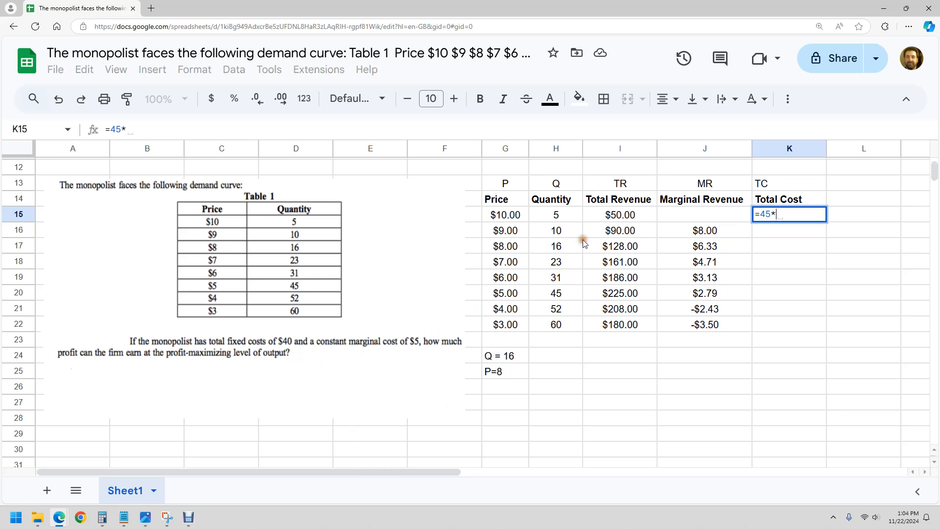
{"action": "left_click", "coordinate": [566, 217]}
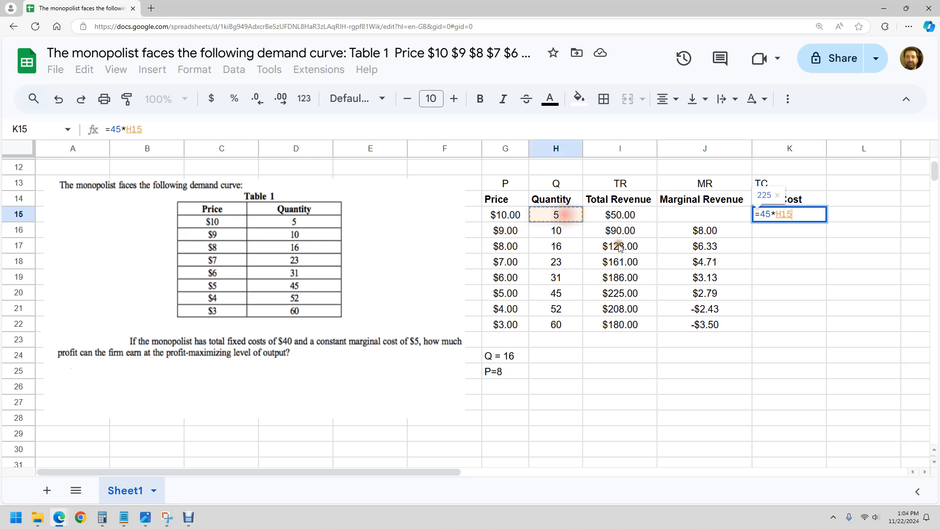
{"action": "type", "text": "*"}
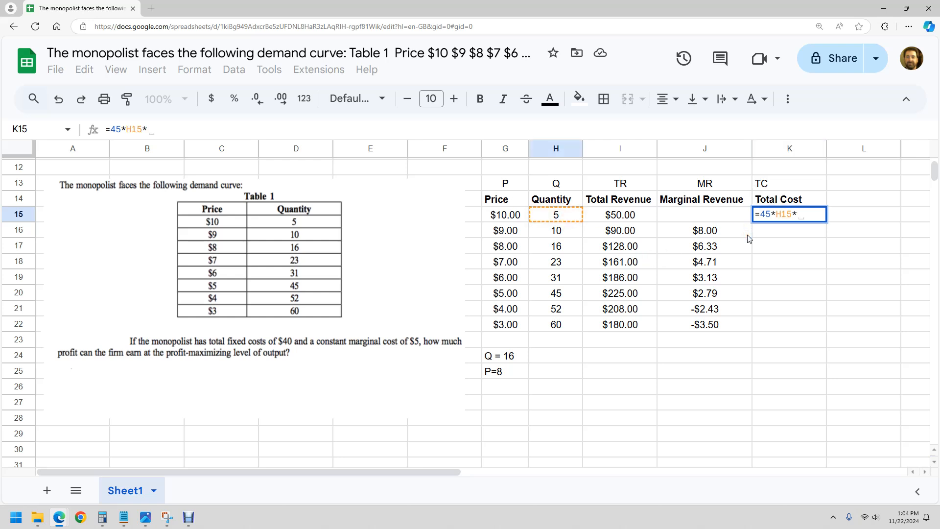
{"action": "type", "text": "5"}
Correct the K15 formula to =40+H15*5 and accept the suggested autofill down to K22
{"action": "left_click", "coordinate": [777, 216]}
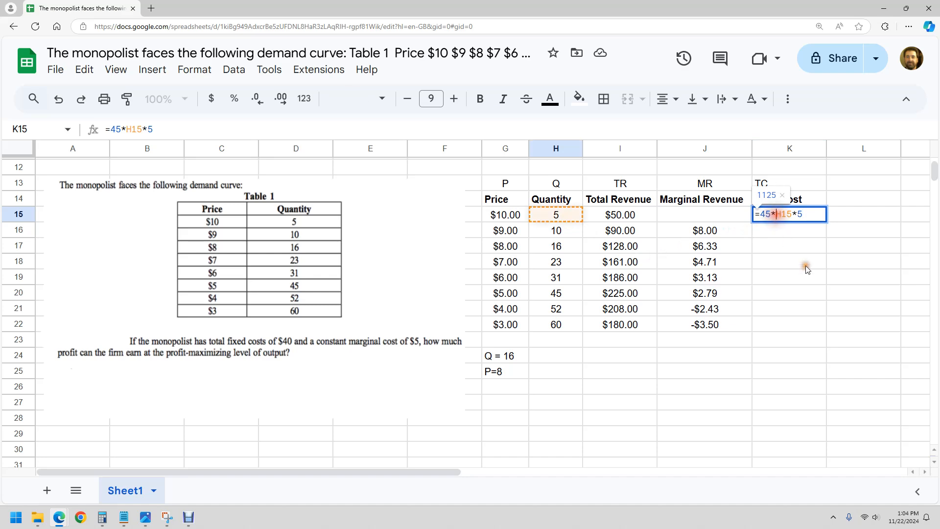
{"action": "key", "text": "BackSpace"}
{"action": "type", "text": "+"}
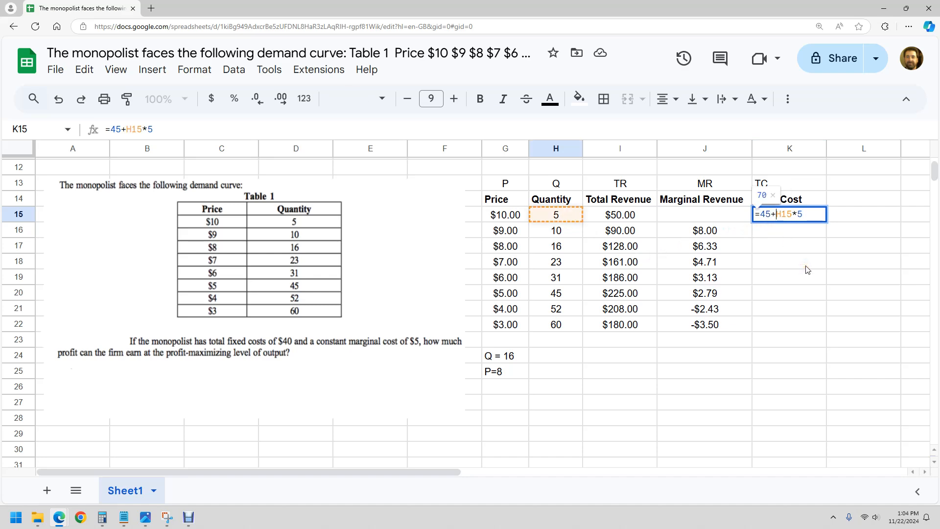
{"action": "left_click", "coordinate": [768, 215]}
{"action": "key", "text": "BackSpace"}
{"action": "type", "text": "0"}
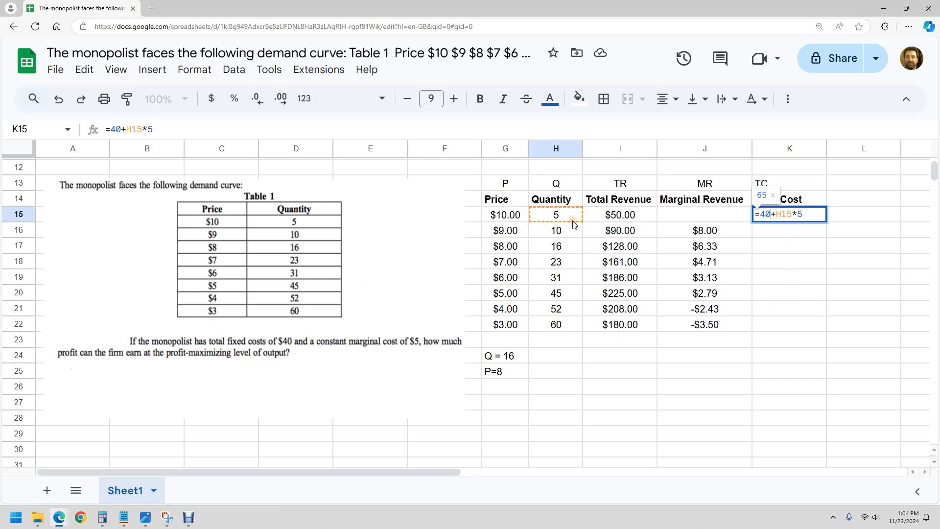
{"action": "left_click", "coordinate": [801, 215]}
{"action": "key", "text": "Return"}
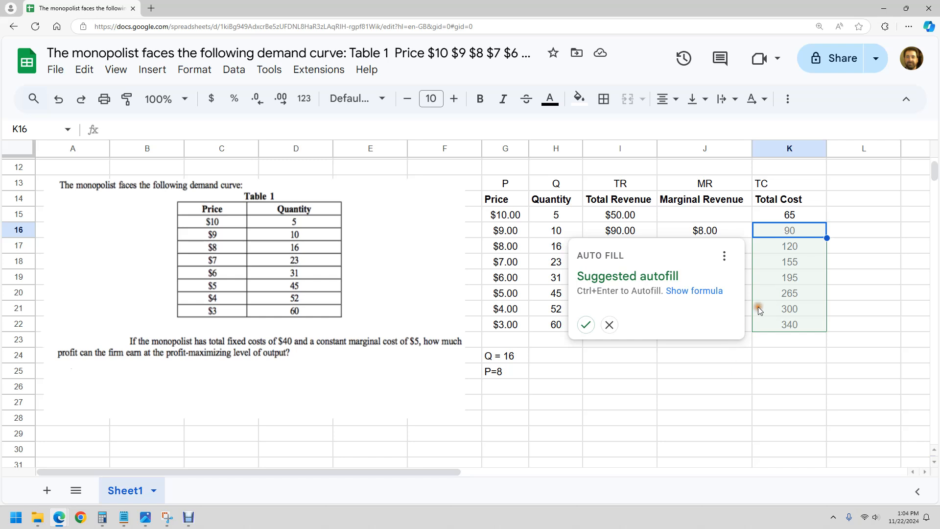
{"action": "left_click", "coordinate": [586, 324]}
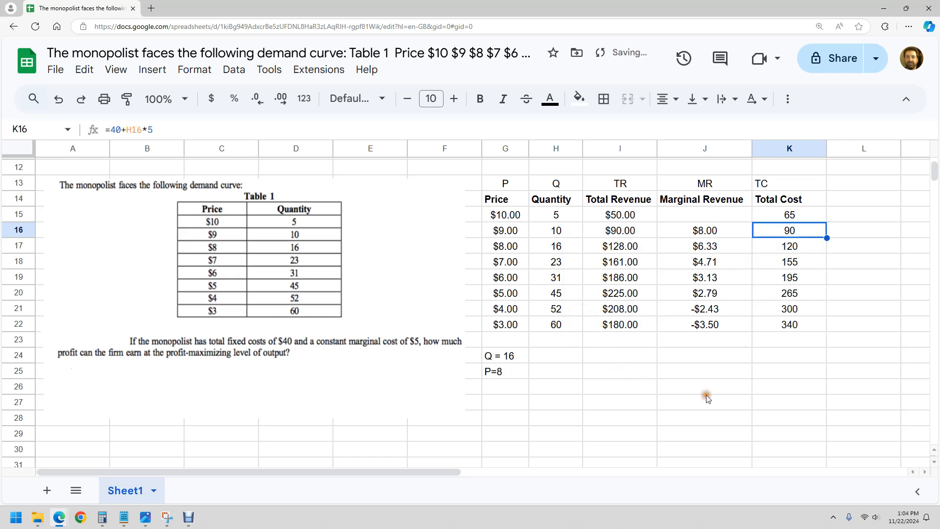
{"action": "left_click", "coordinate": [695, 356]}
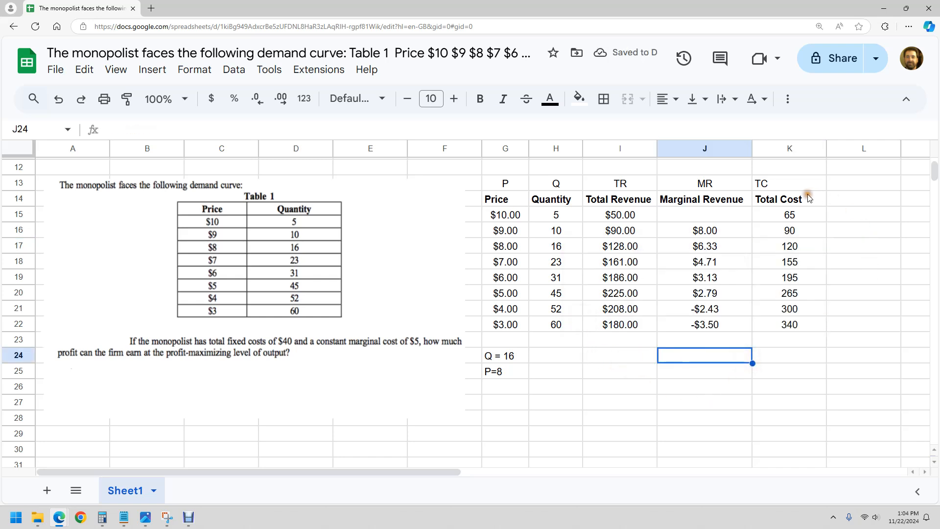
{"action": "left_click", "coordinate": [850, 188]}
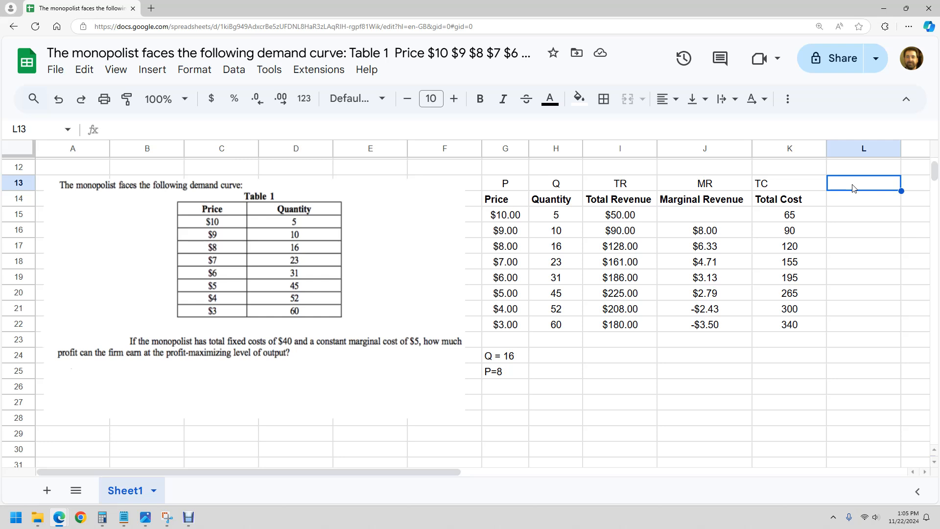
{"action": "double_click", "coordinate": [853, 189]}
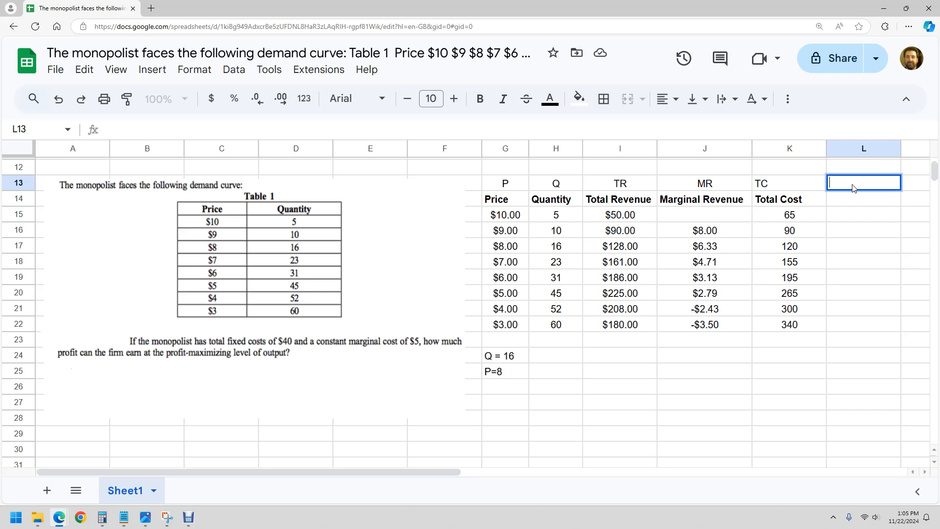
{"action": "left_click", "coordinate": [789, 101]}
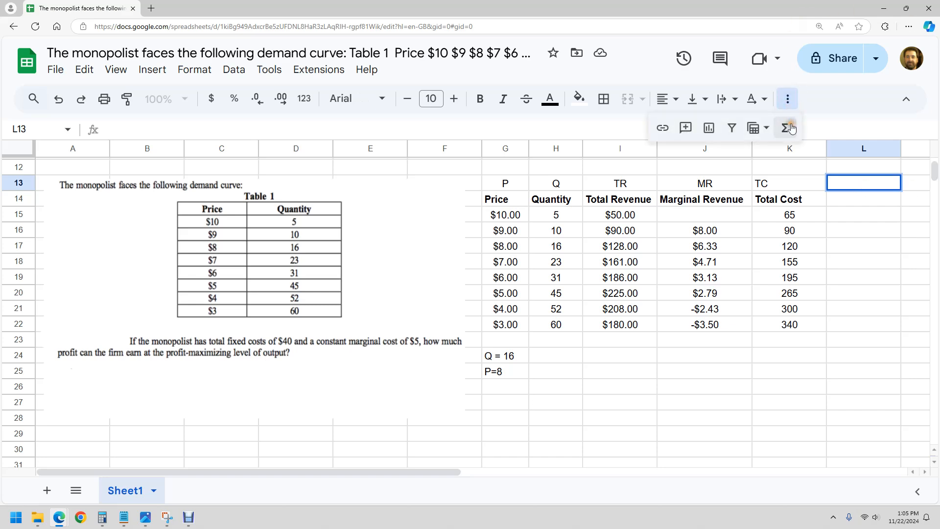
{"action": "left_click", "coordinate": [788, 128]}
{"action": "left_click", "coordinate": [792, 129]}
{"action": "left_click", "coordinate": [151, 70]}
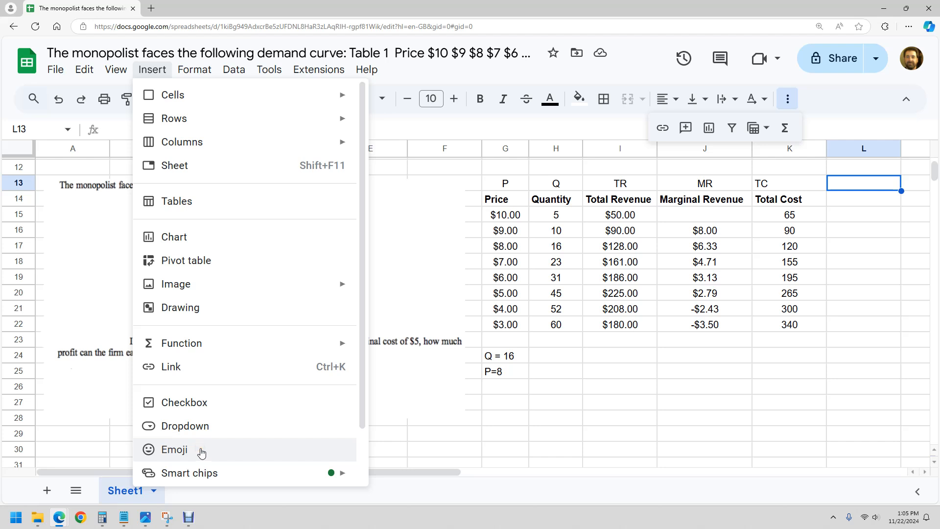
{"action": "left_click", "coordinate": [864, 308]}
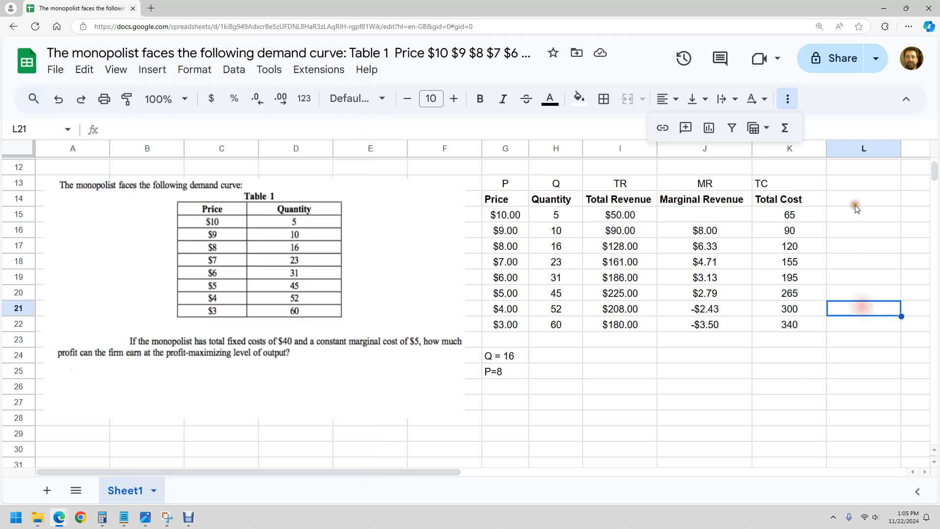
Enter the column heading Profit in L14 and make it bold
{"action": "left_click", "coordinate": [856, 206]}
{"action": "type", "text": "Profit"}
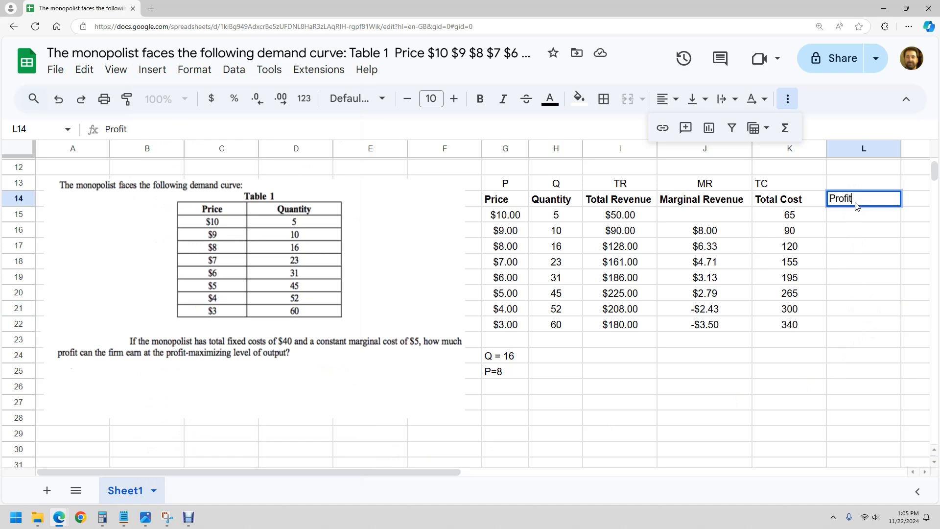
{"action": "key", "text": "Return"}
{"action": "left_click", "coordinate": [850, 204]}
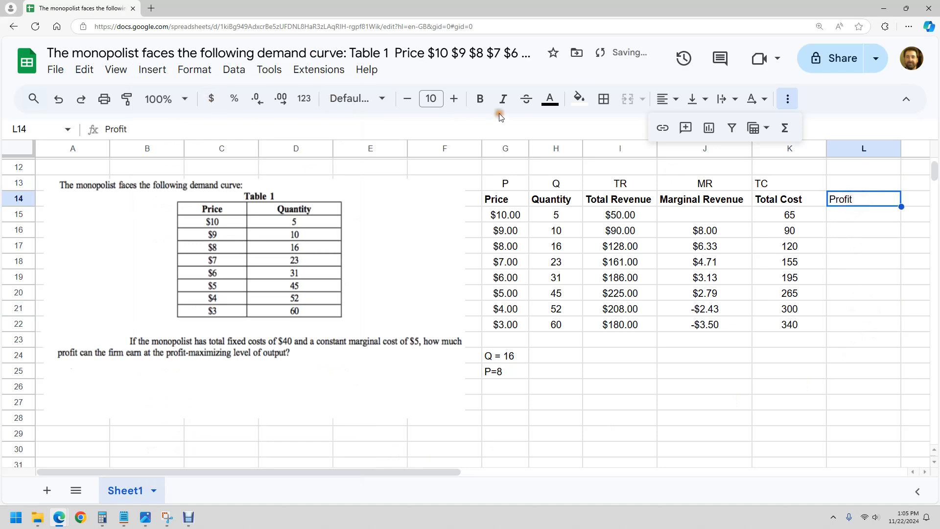
{"action": "left_click", "coordinate": [480, 99]}
Calculate profit in L15 as total revenue minus total cost, =I15-K15, and accept the suggested autofill down to L22
{"action": "left_click", "coordinate": [869, 216]}
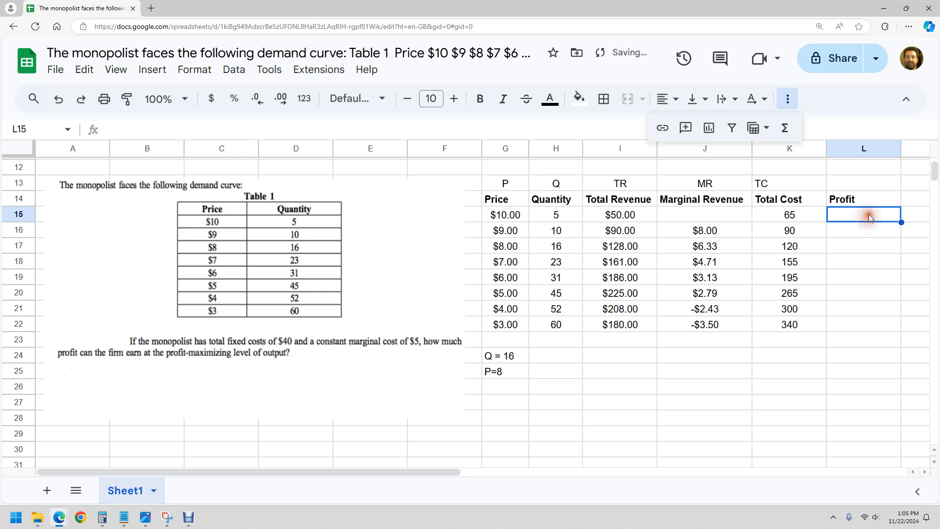
{"action": "type", "text": "="}
{"action": "left_click", "coordinate": [625, 215]}
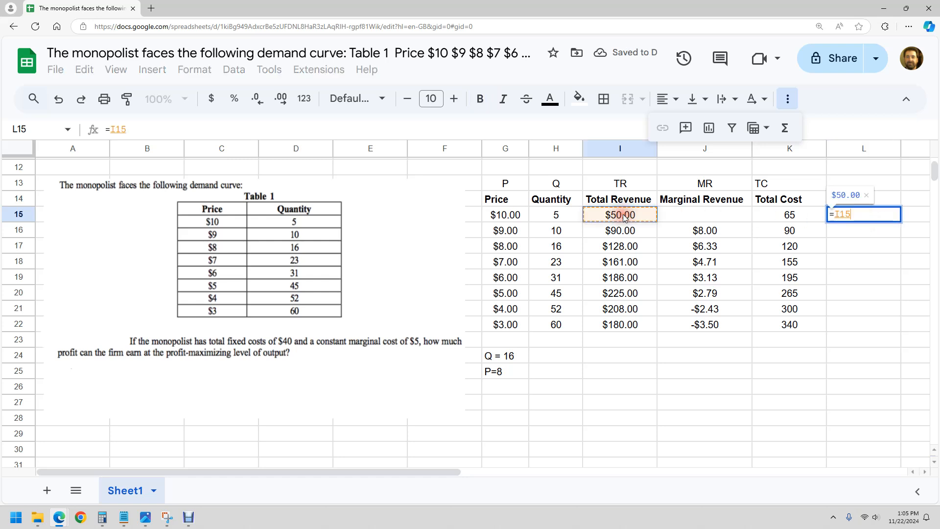
{"action": "type", "text": "-"}
{"action": "left_click", "coordinate": [775, 215]}
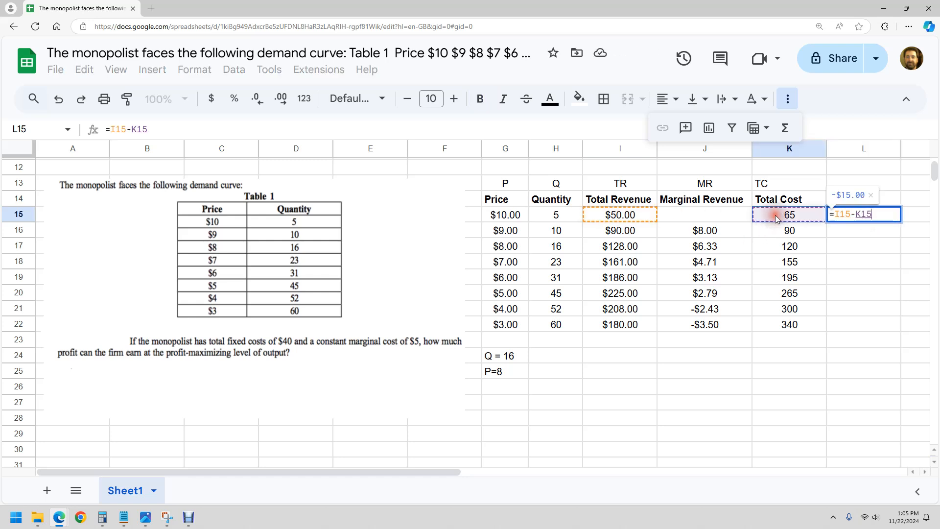
{"action": "key", "text": "Return"}
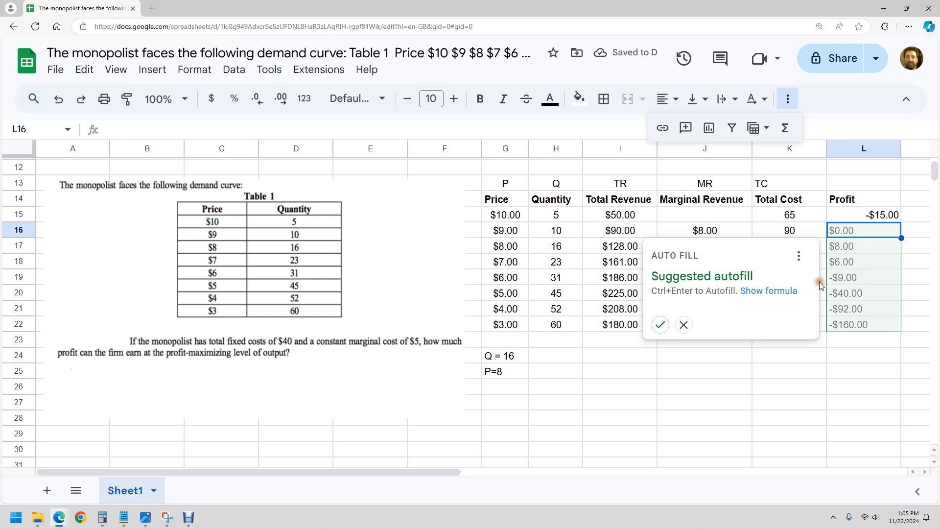
{"action": "left_click", "coordinate": [658, 325]}
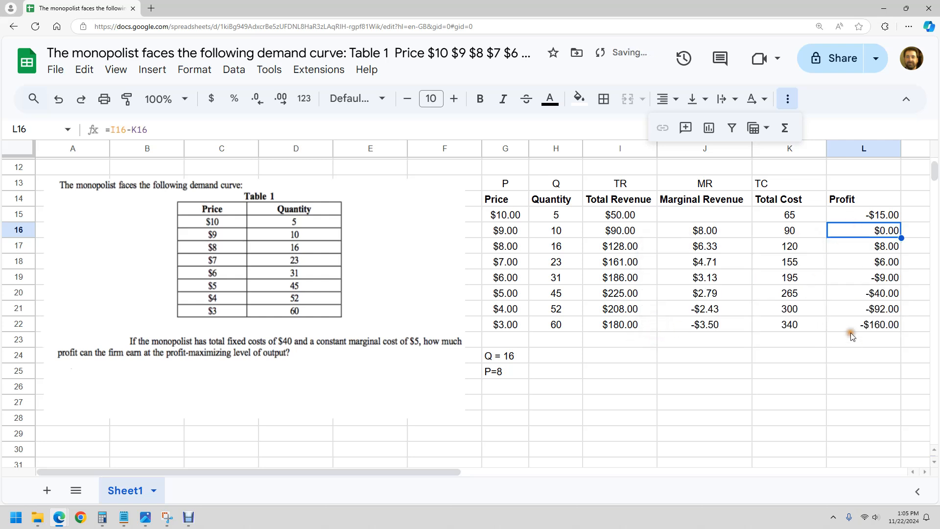
Compare the profits at quantities 31 and 45 with the profit at quantity 16 in L17
{"action": "left_click", "coordinate": [863, 283]}
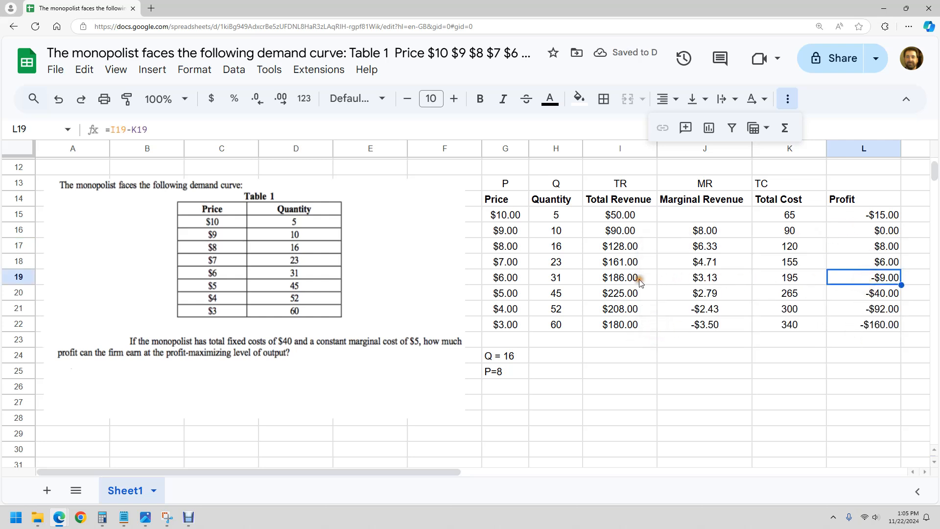
{"action": "left_click", "coordinate": [560, 280]}
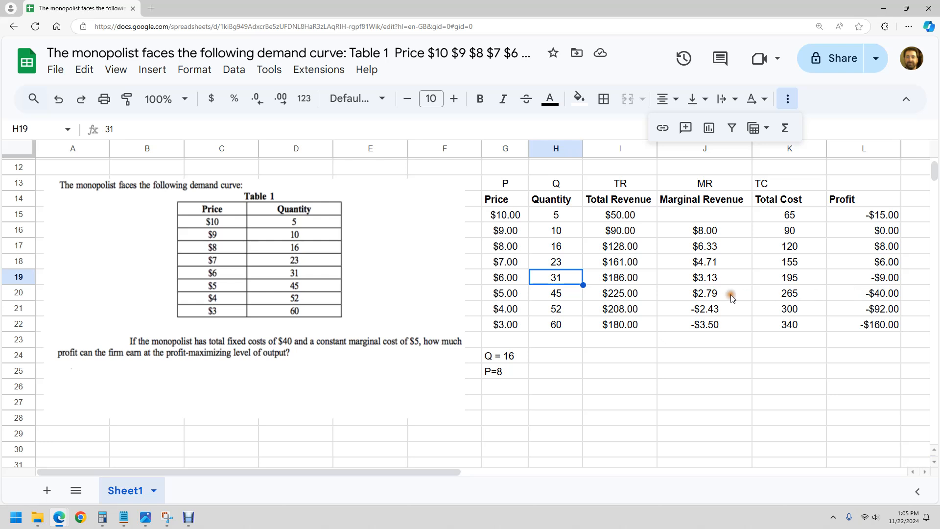
{"action": "left_click", "coordinate": [621, 293]}
{"action": "left_click", "coordinate": [558, 296]}
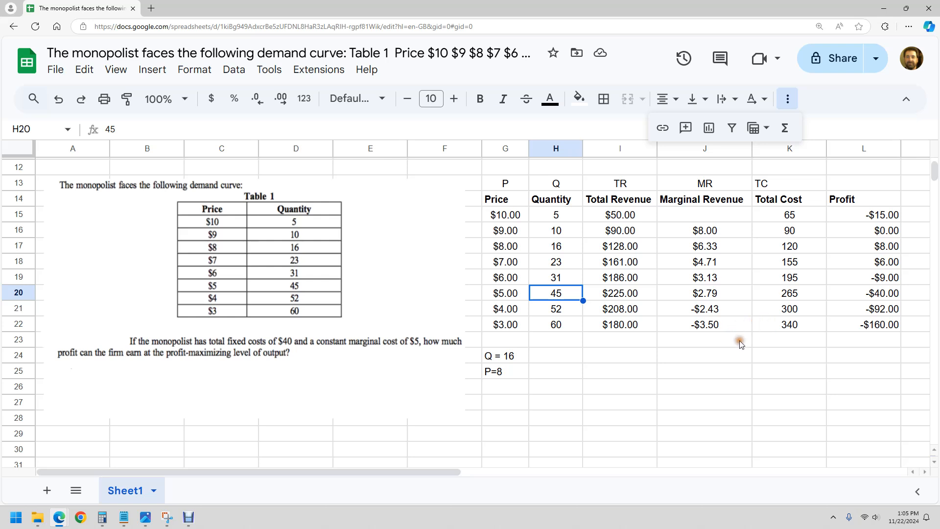
{"action": "left_click", "coordinate": [883, 249]}
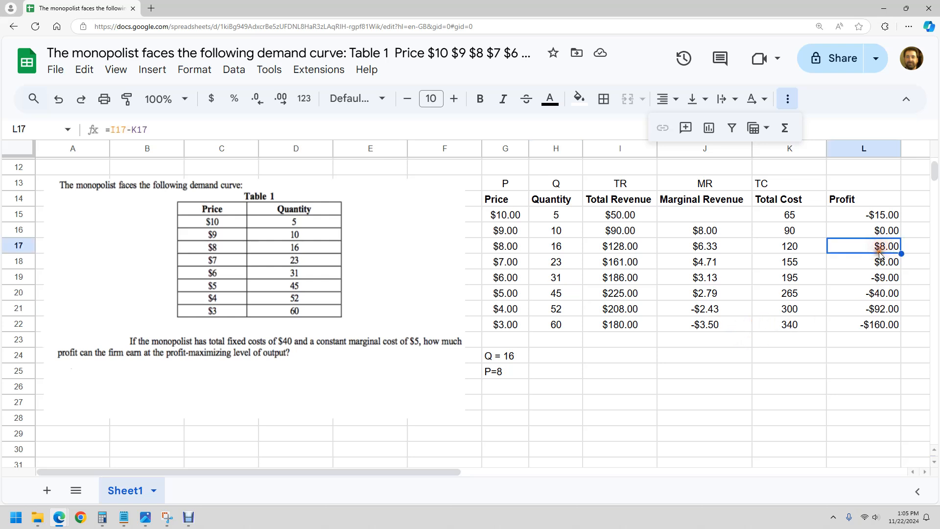